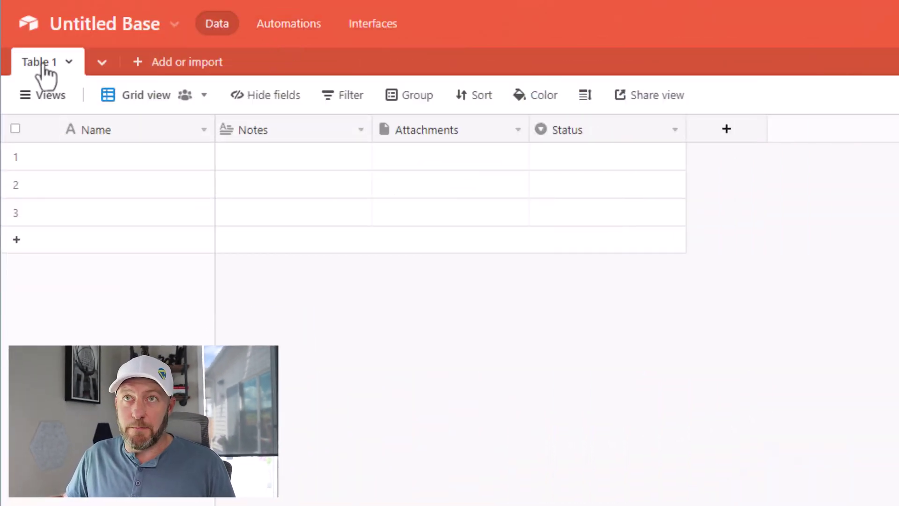
# - Delete the Notes, Attachments and Status fields from Table 1
pyautogui.rightClick(305, 135)
pyautogui.press('Escape')
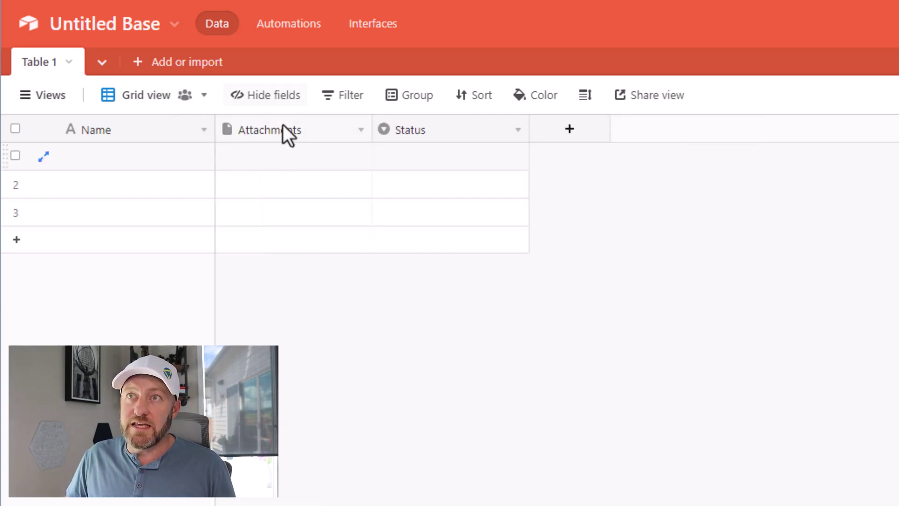
pyautogui.rightClick(287, 134)
pyautogui.click(290, 481)
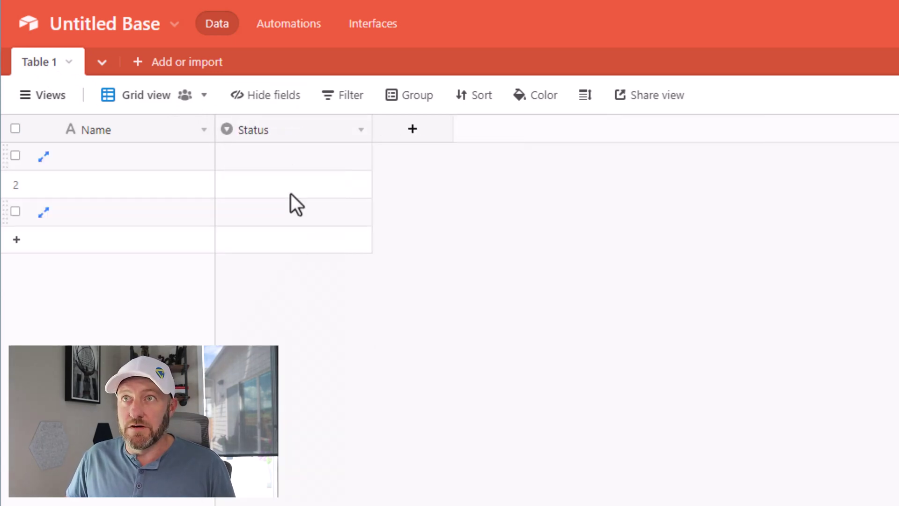
pyautogui.rightClick(283, 134)
pyautogui.click(291, 482)
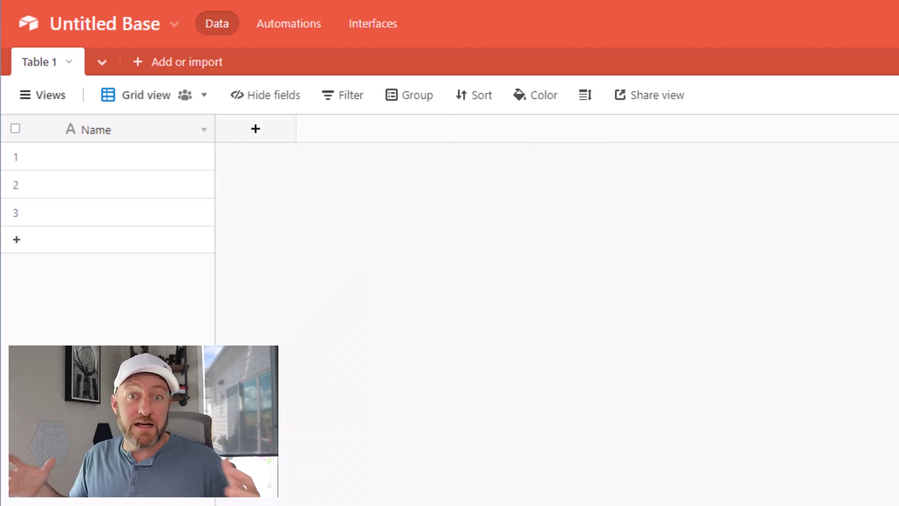
# - Name the first record 'Message #1' and delete the two empty records below it
pyautogui.click(122, 164)
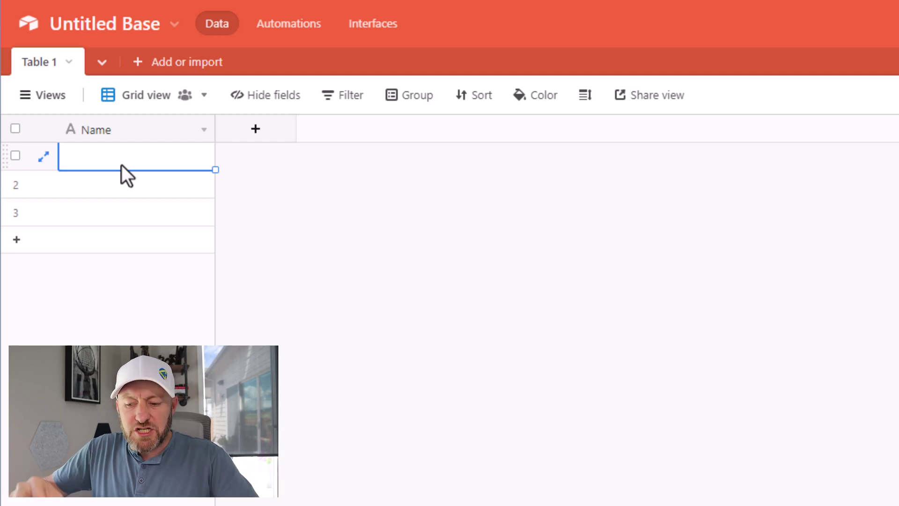
pyautogui.write('Message #1')
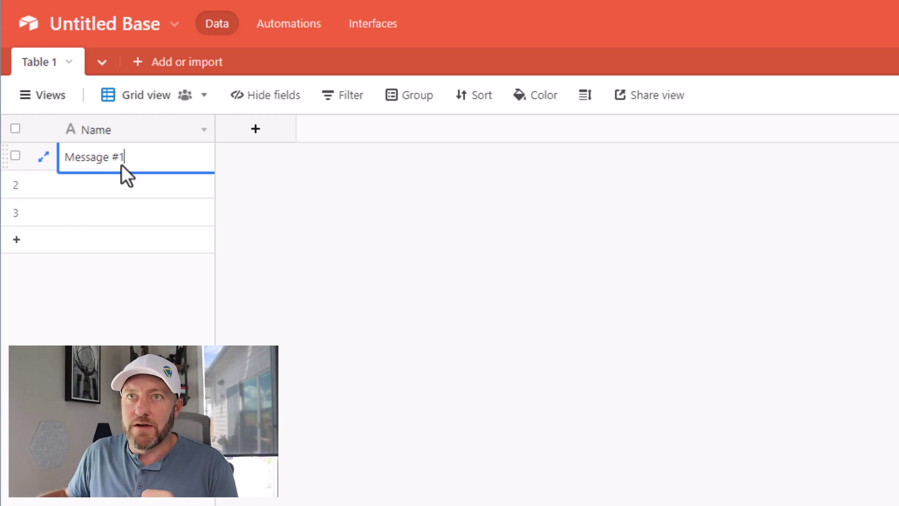
pyautogui.click(16, 183)
pyautogui.click(16, 212)
pyautogui.rightClick(18, 213)
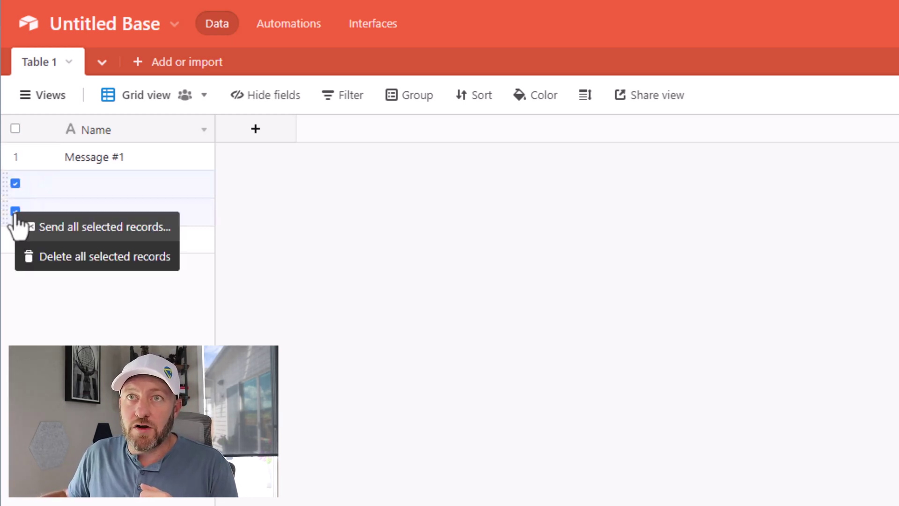
pyautogui.click(53, 256)
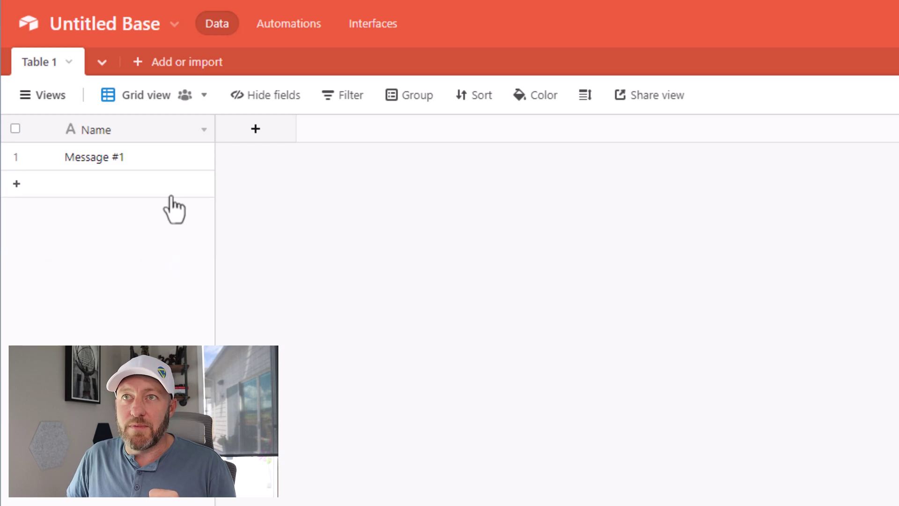
# - Create a single-select Frequency field with a '30 days' option
pyautogui.moveTo(207, 134); pyautogui.dragTo(189, 135)
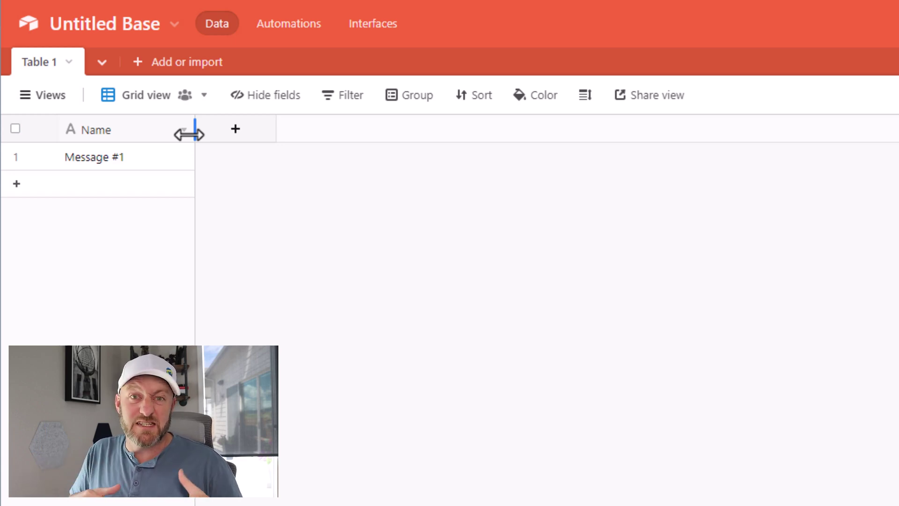
pyautogui.click(235, 130)
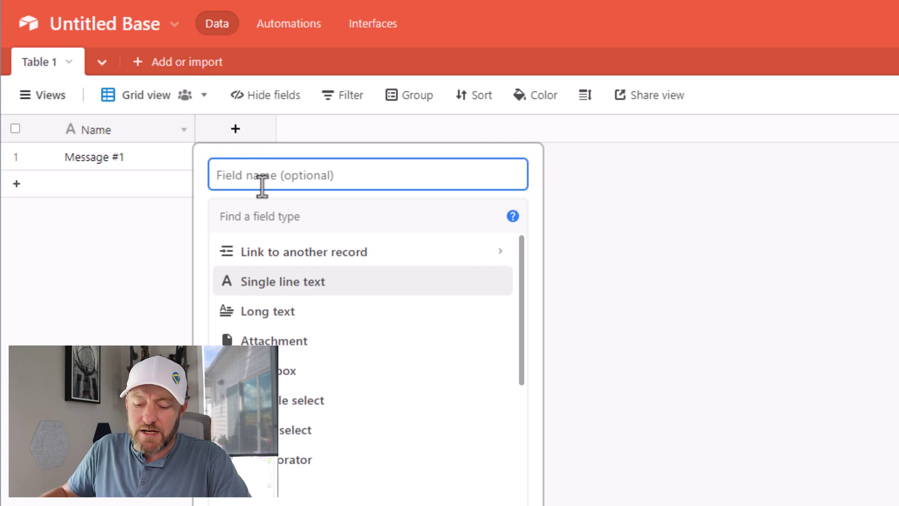
pyautogui.write('Frequenc')
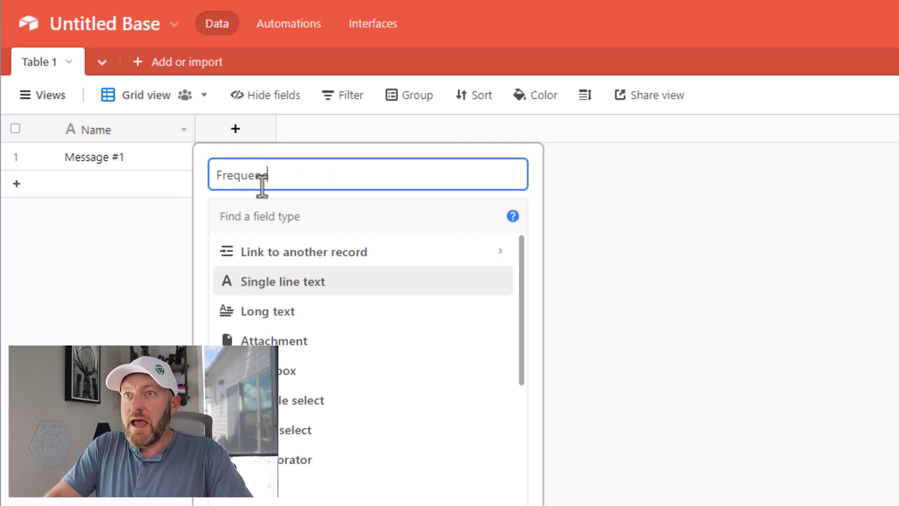
pyautogui.write('y')
pyautogui.press('Tab')
pyautogui.write('sin')
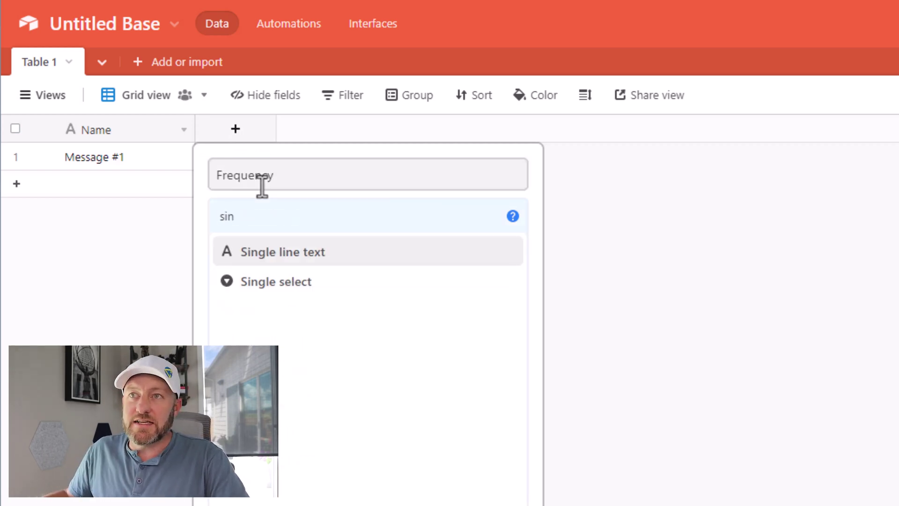
pyautogui.click(280, 281)
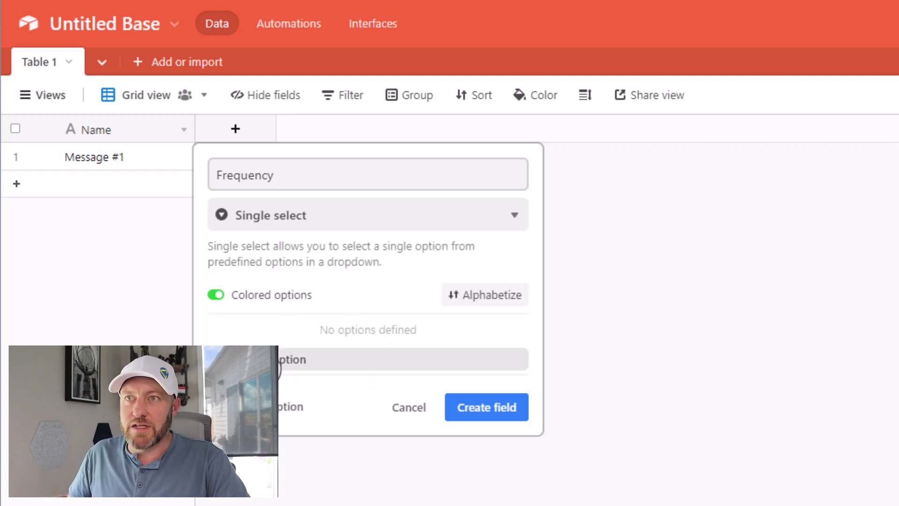
pyautogui.click(276, 359)
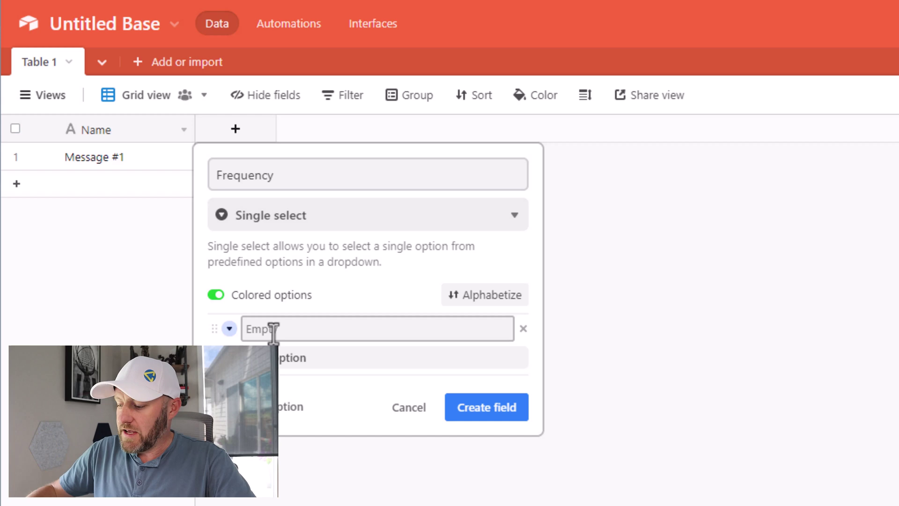
pyautogui.write('30 days')
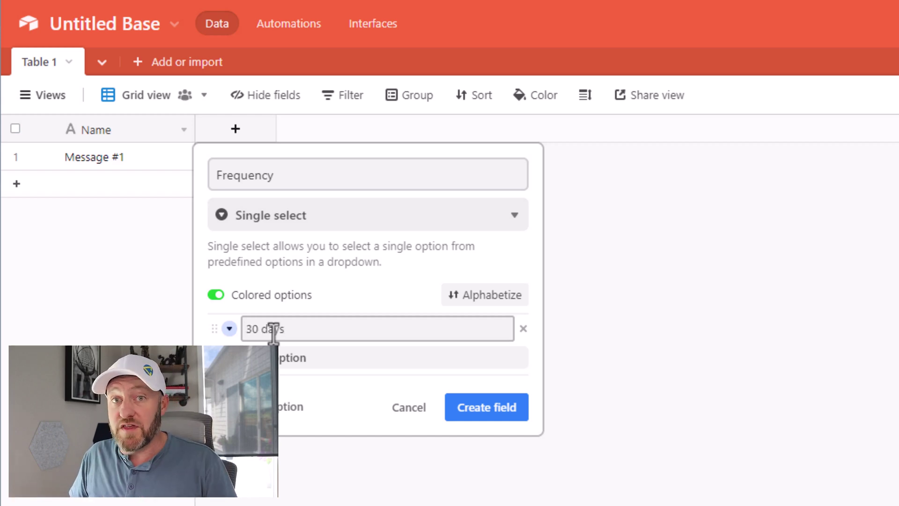
pyautogui.click(467, 412)
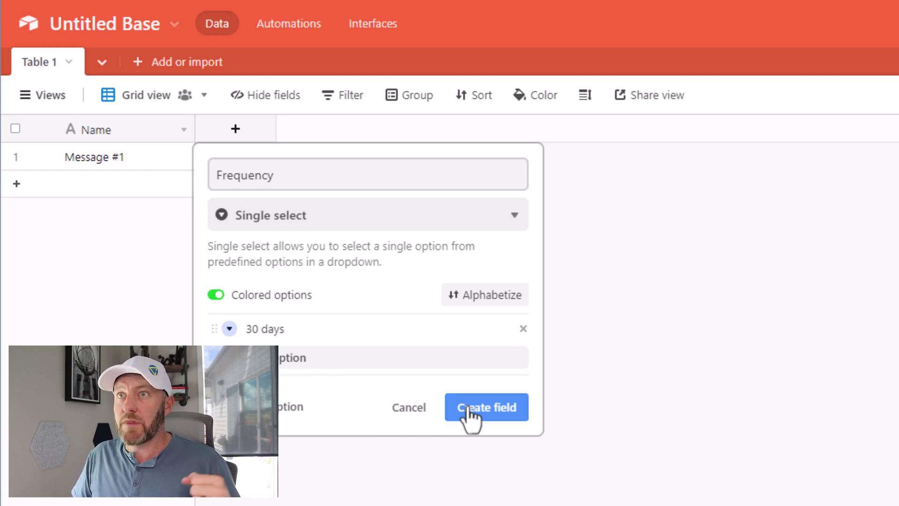
# - Set Message #1's Frequency to 30 days and narrow the Frequency column
pyautogui.click(301, 160)
pyautogui.click(294, 161)
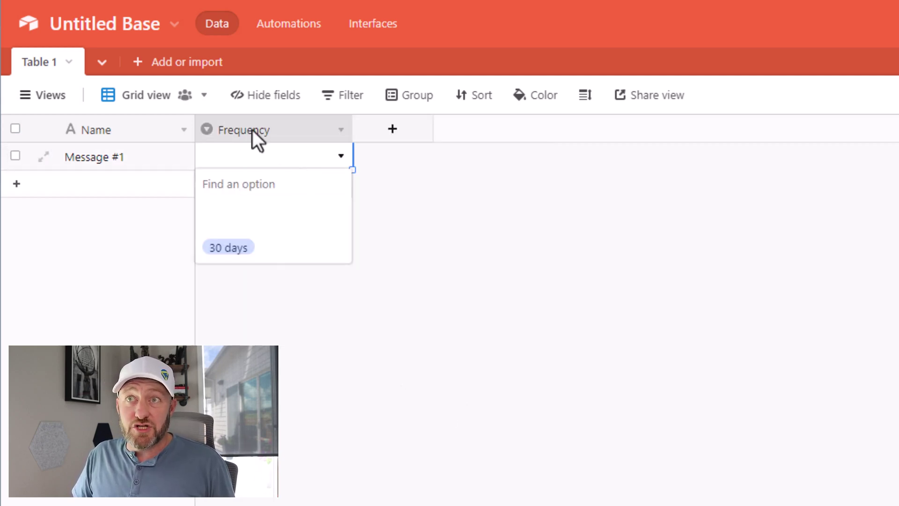
pyautogui.click(249, 247)
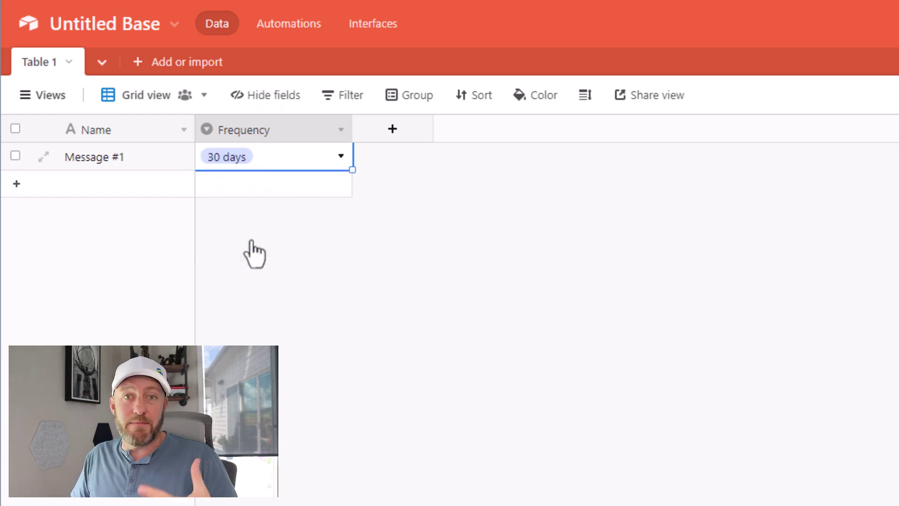
pyautogui.moveTo(353, 133); pyautogui.dragTo(313, 133)
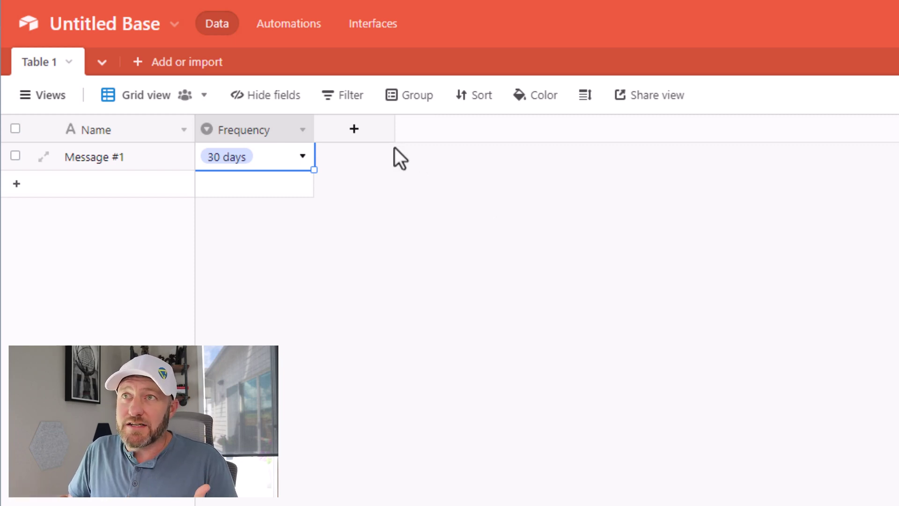
# - Add a long-text Message field and enter 'This is a test' for Message #1
pyautogui.click(357, 133)
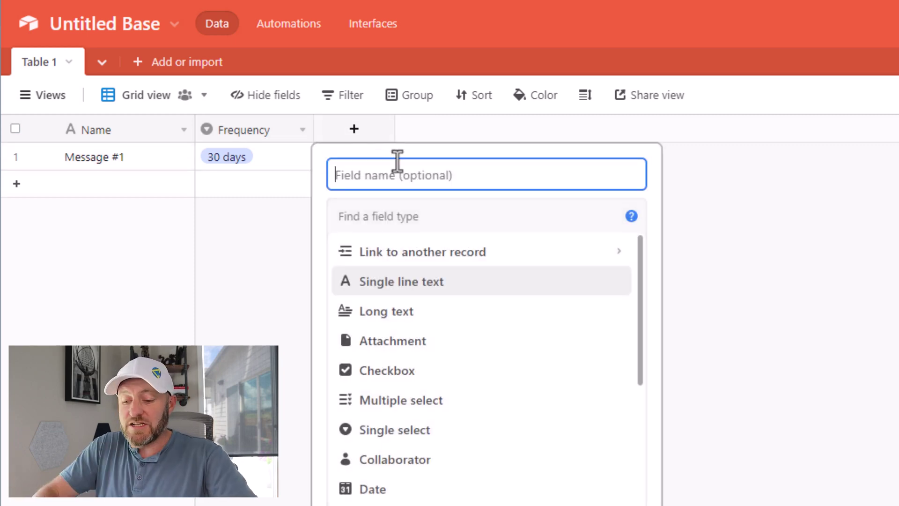
pyautogui.write('Mesa')
pyautogui.write('sage')
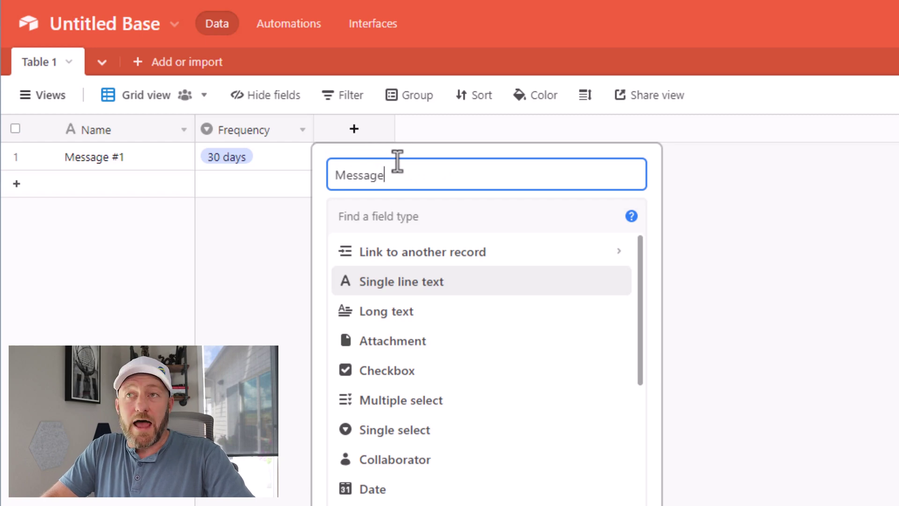
pyautogui.press('Tab')
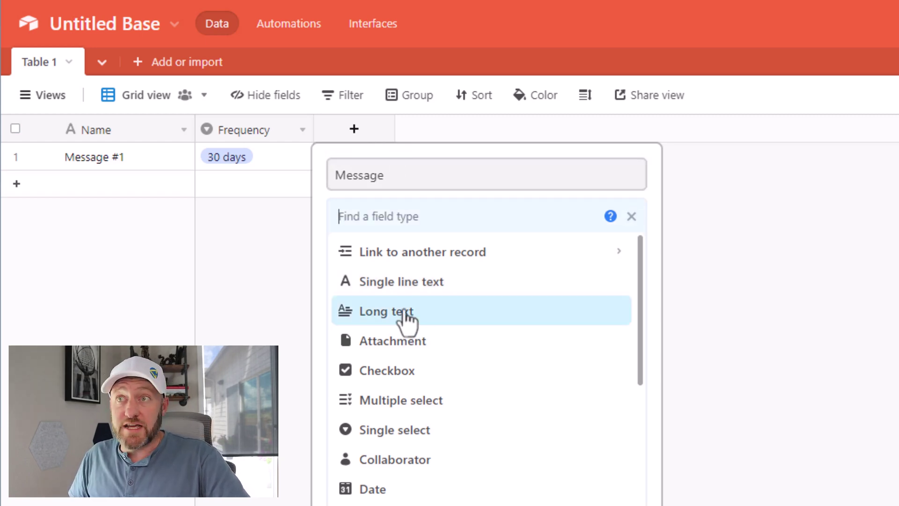
pyautogui.click(405, 319)
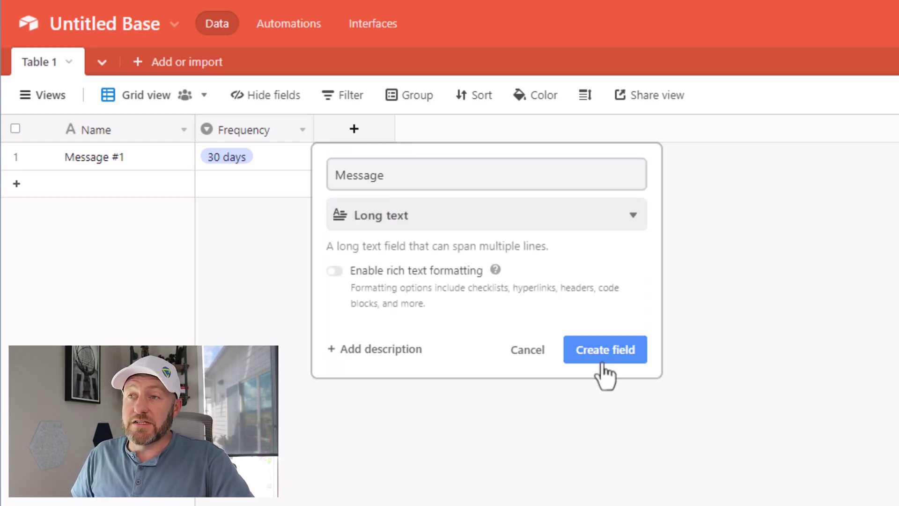
pyautogui.click(603, 366)
pyautogui.click(356, 150)
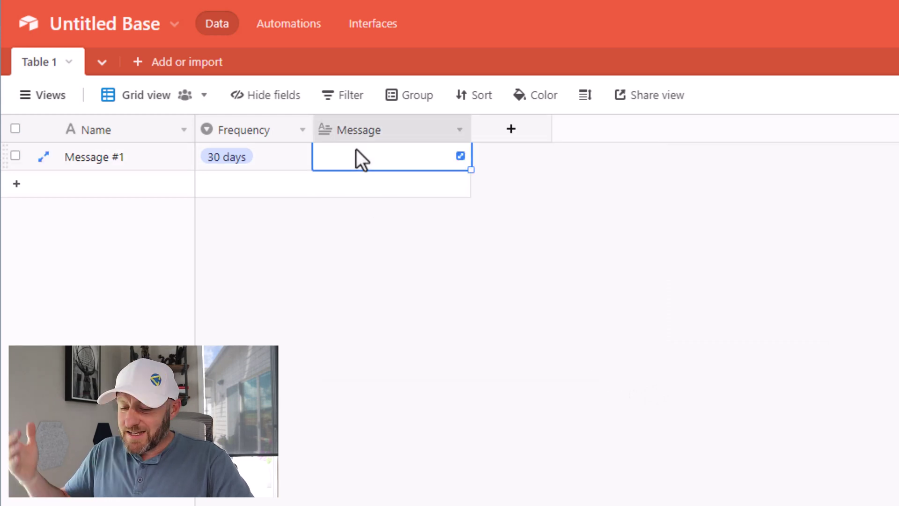
pyautogui.write('This is a test')
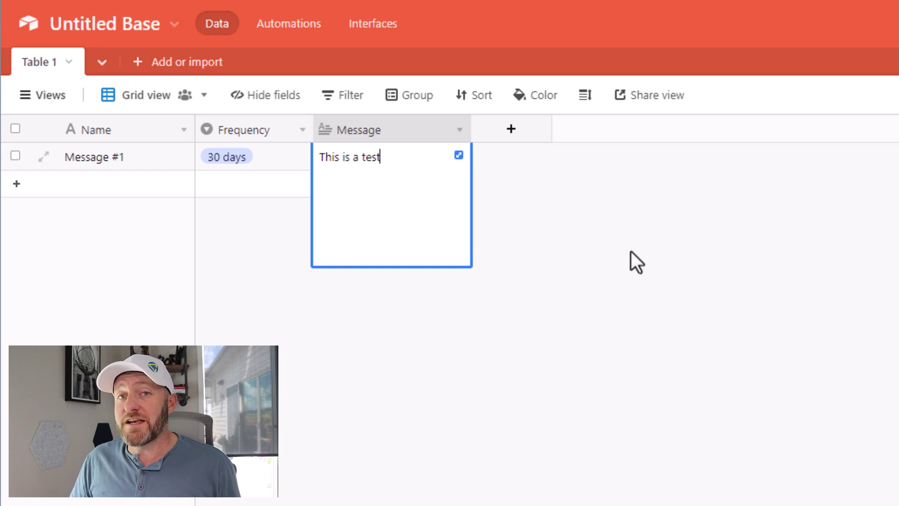
pyautogui.click(673, 293)
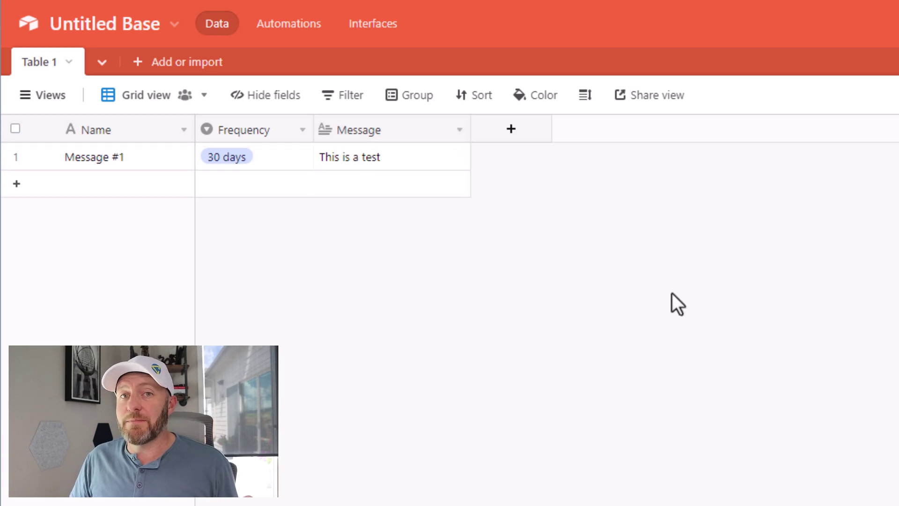
# - Add a single-line text field named Channel
pyautogui.click(515, 135)
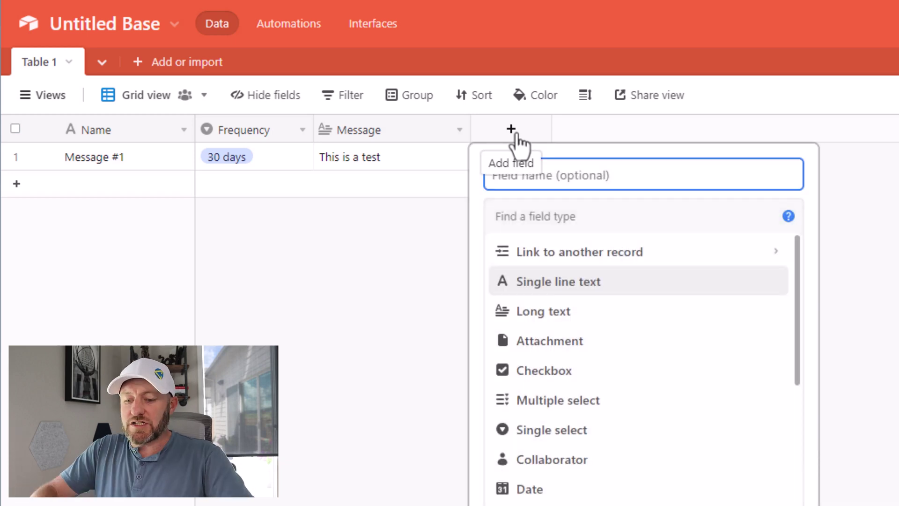
pyautogui.write('Channel')
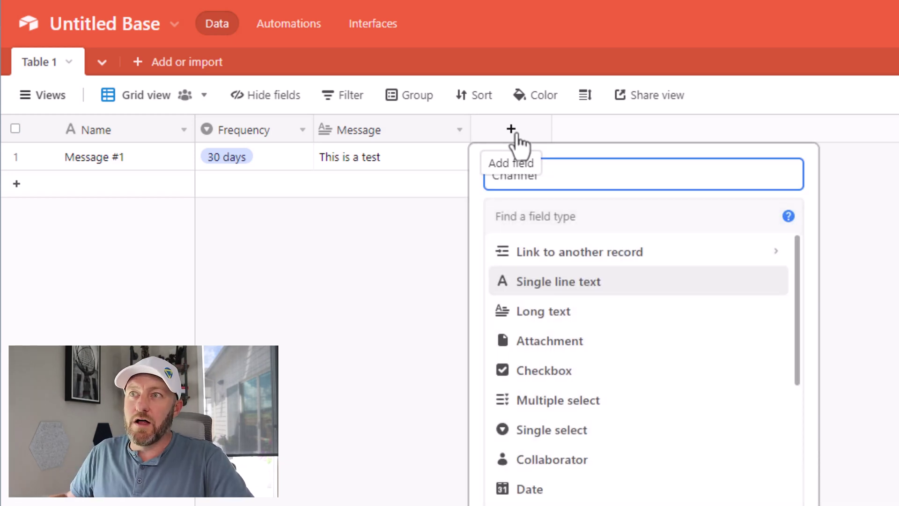
pyautogui.click(574, 281)
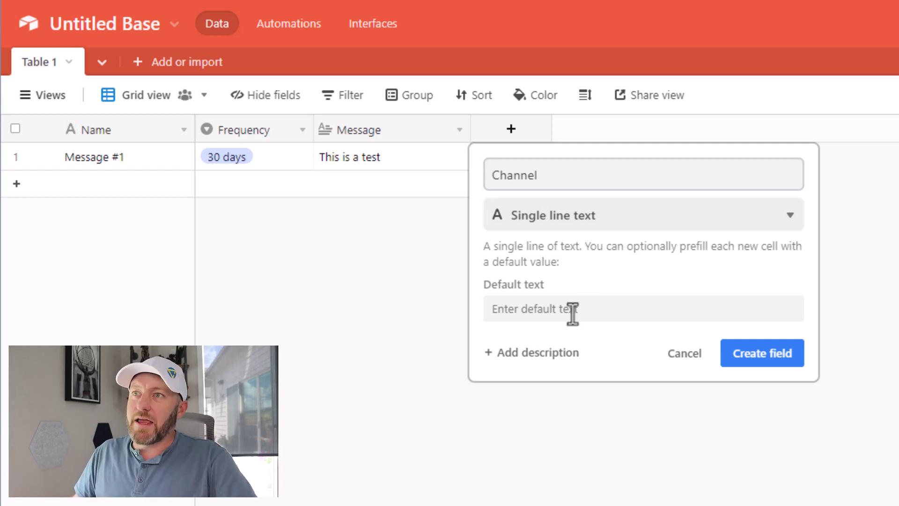
pyautogui.click(780, 356)
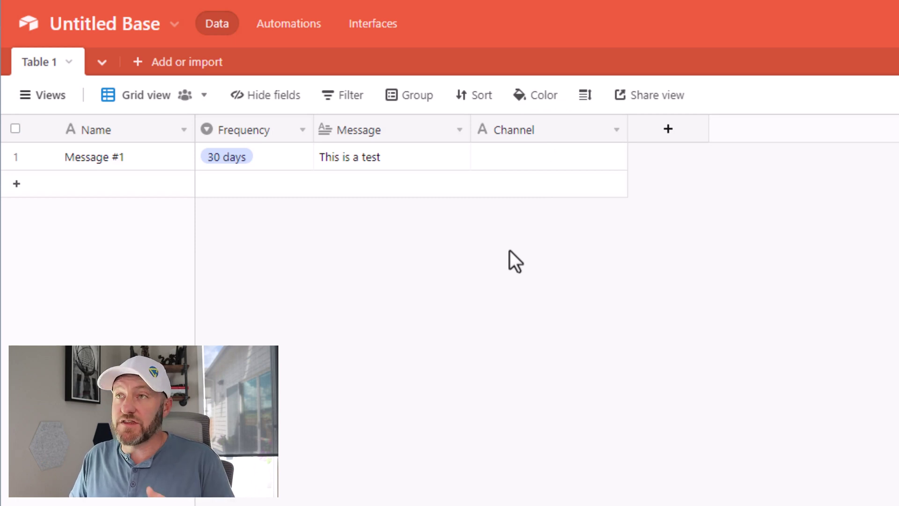
# - Create a new field named Date of type Date
pyautogui.click(674, 137)
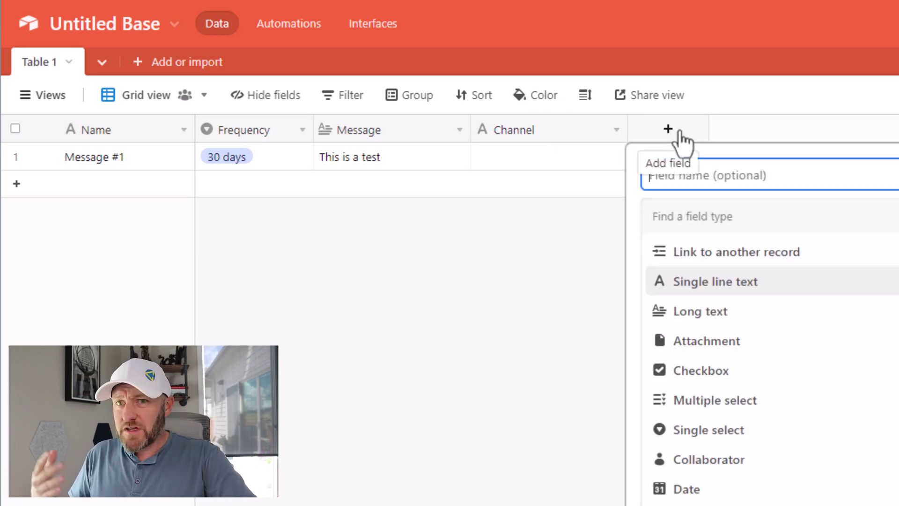
pyautogui.write('Date')
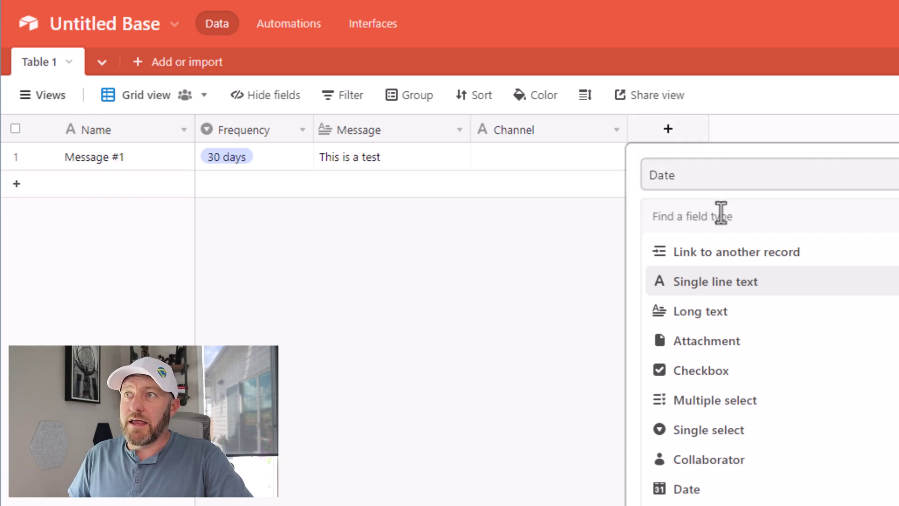
pyautogui.click(719, 214)
pyautogui.write('date')
pyautogui.click(728, 253)
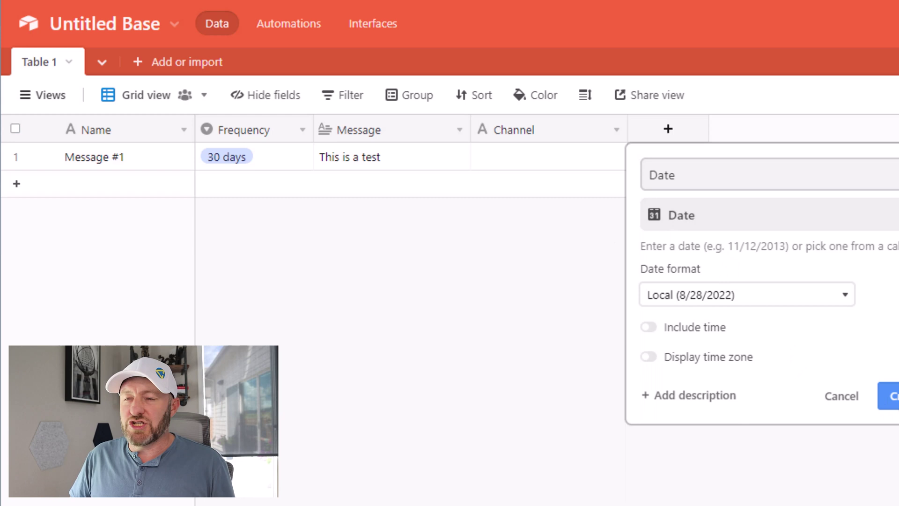
pyautogui.click(890, 395)
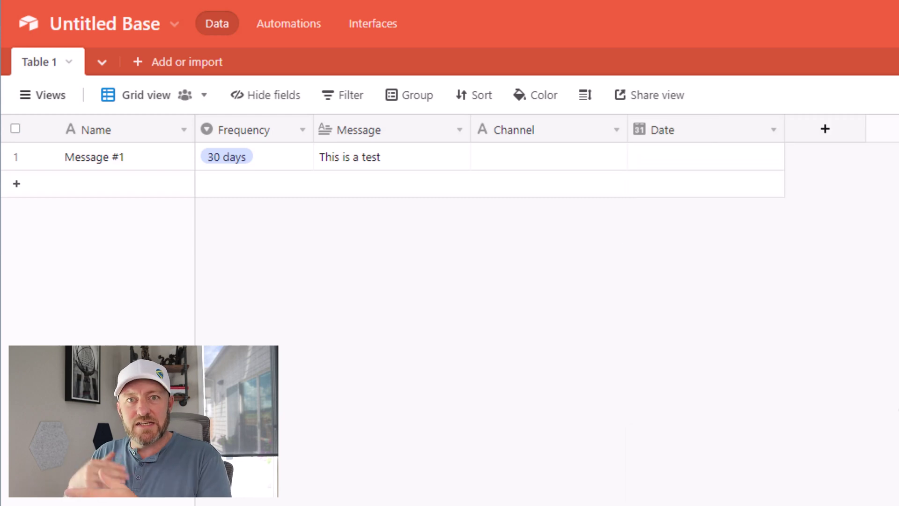
# - Set Message #1's date to July 30, 2022 and narrow the Date column
pyautogui.doubleClick(682, 164)
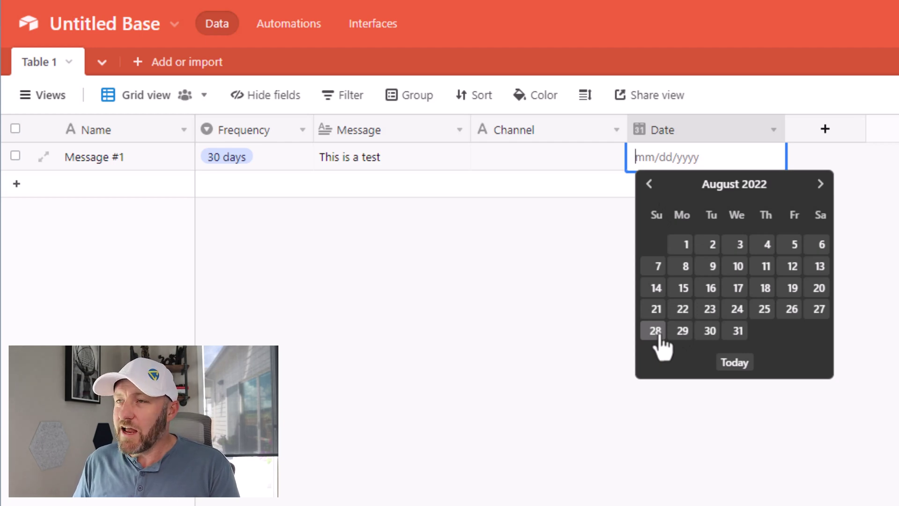
pyautogui.click(648, 185)
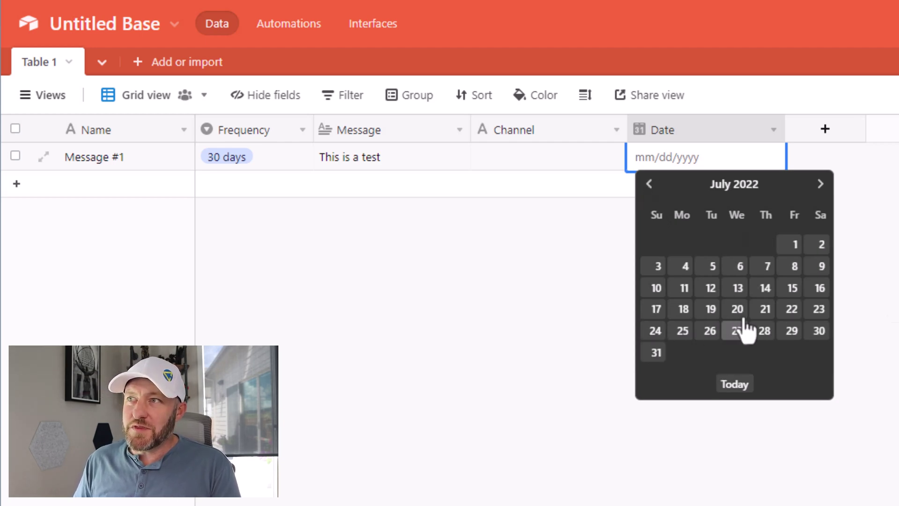
pyautogui.click(819, 331)
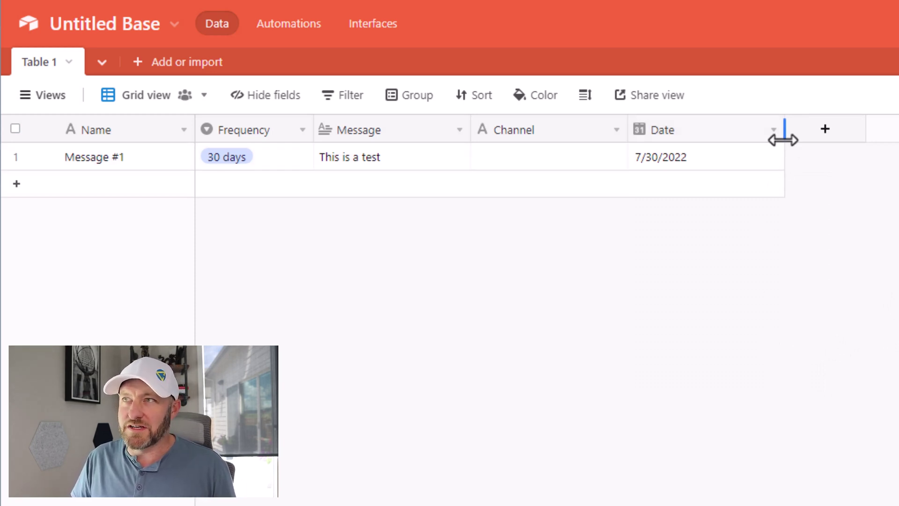
pyautogui.moveTo(785, 136); pyautogui.dragTo(720, 153)
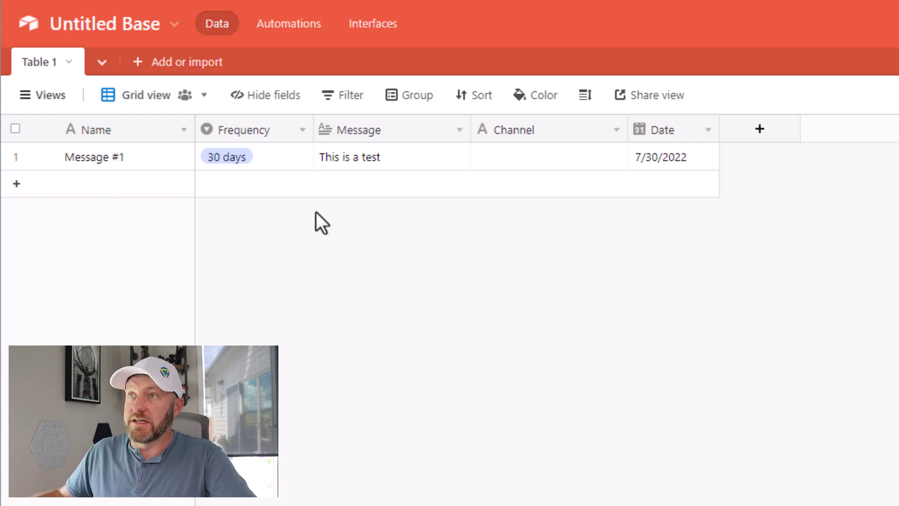
# - Start a new Formula field named Number Day
pyautogui.click(759, 128)
pyautogui.write('Number')
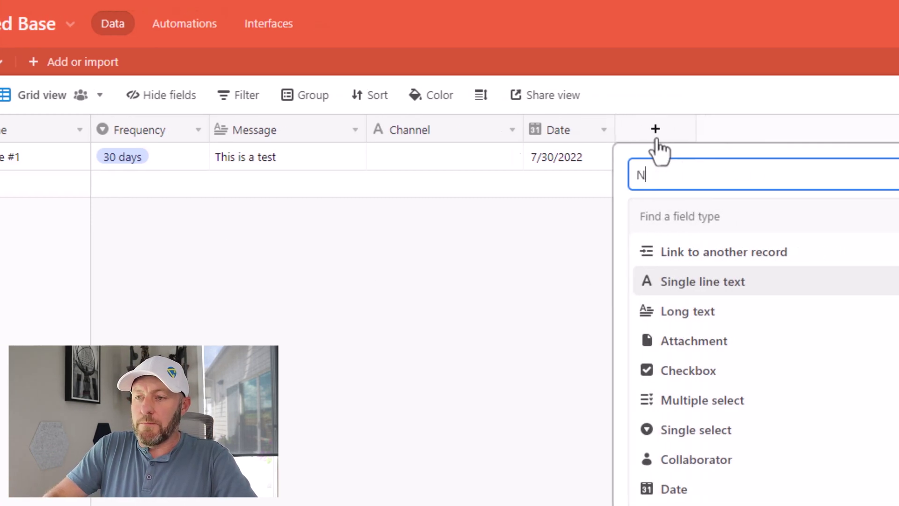
pyautogui.write(' Day')
pyautogui.press('Tab')
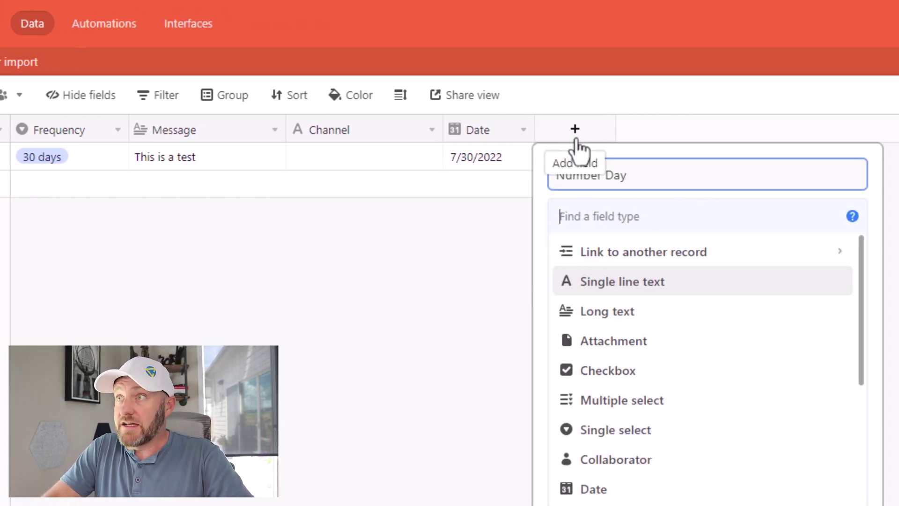
pyautogui.write('fo')
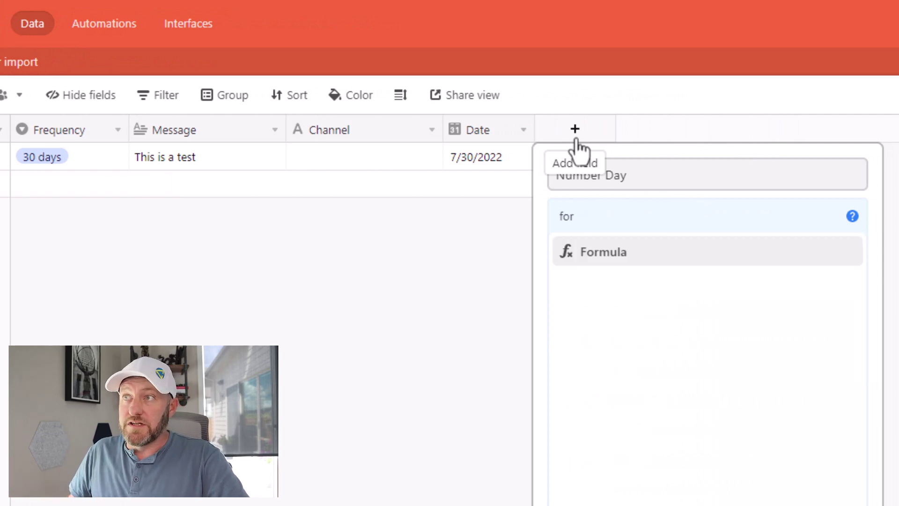
pyautogui.write('r')
pyautogui.click(626, 257)
# - Write the formula SWITCH(Frequency,'30 days',30) for Number Day
pyautogui.click(606, 337)
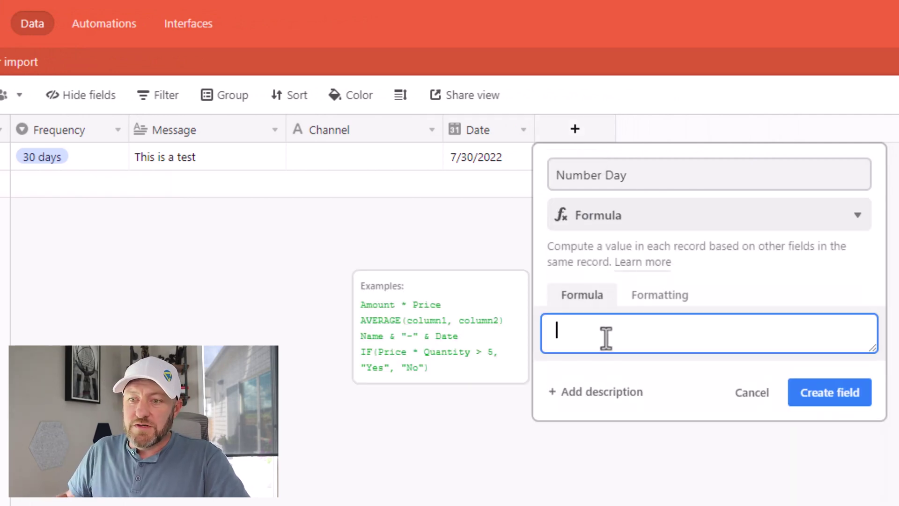
pyautogui.write('swit')
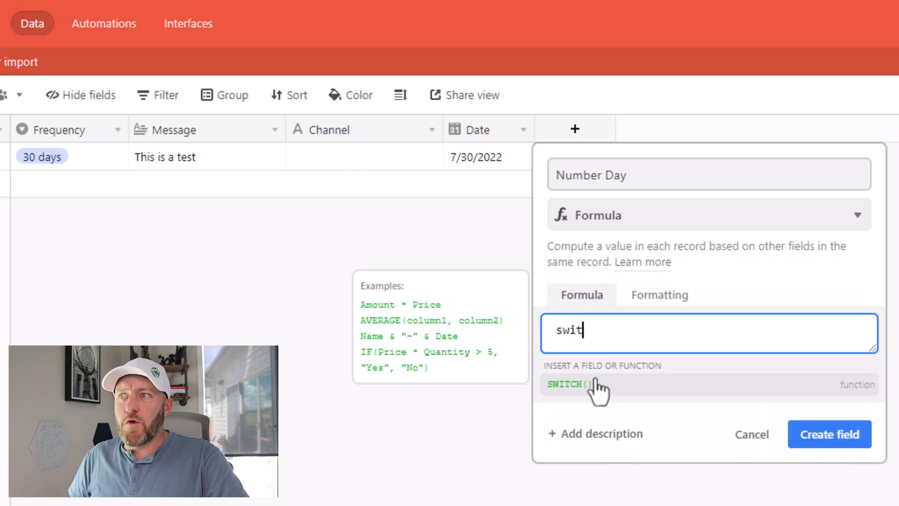
pyautogui.click(591, 383)
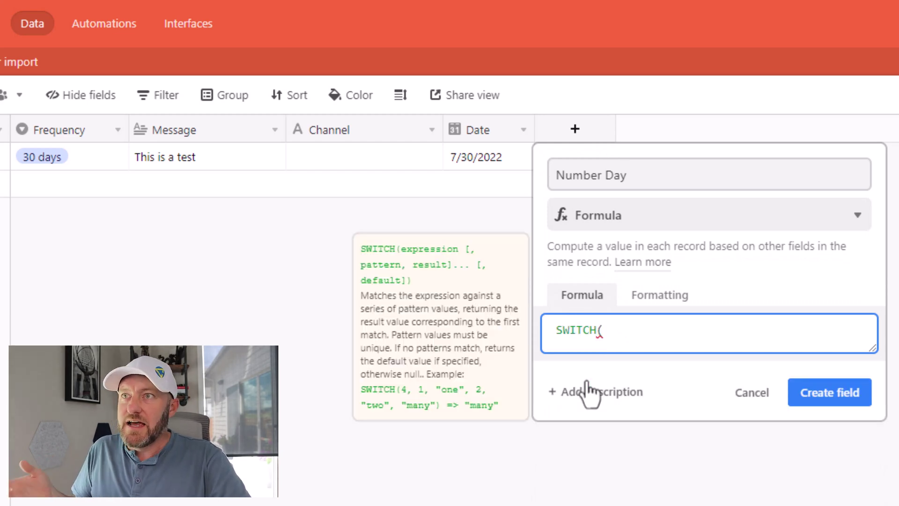
pyautogui.write('freq')
pyautogui.click(588, 385)
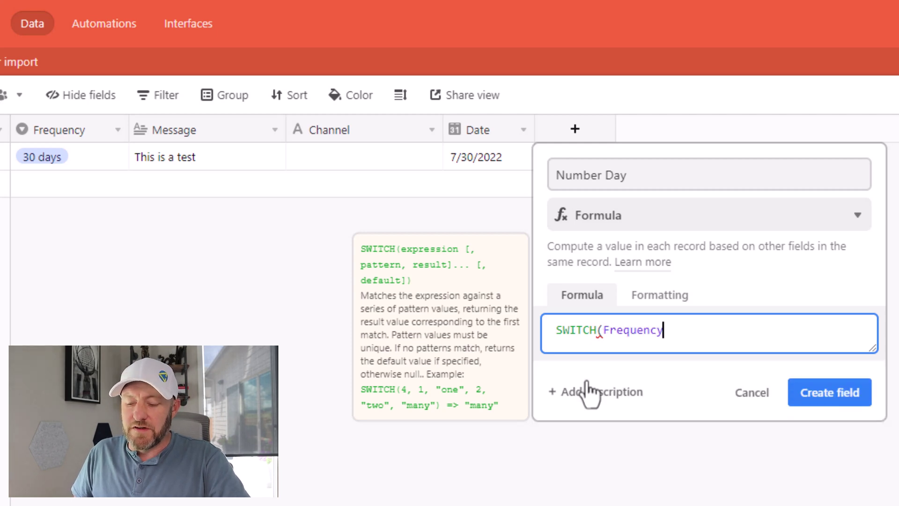
pyautogui.write(',')
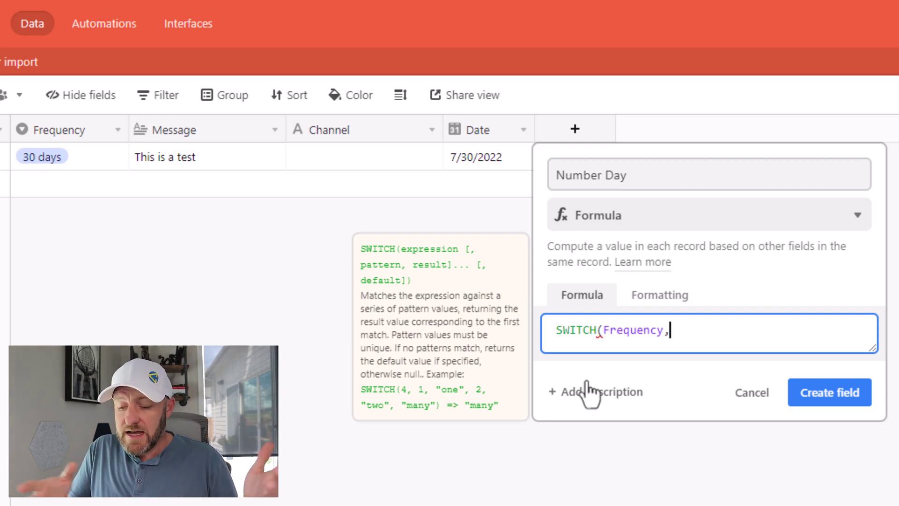
pyautogui.write("''")
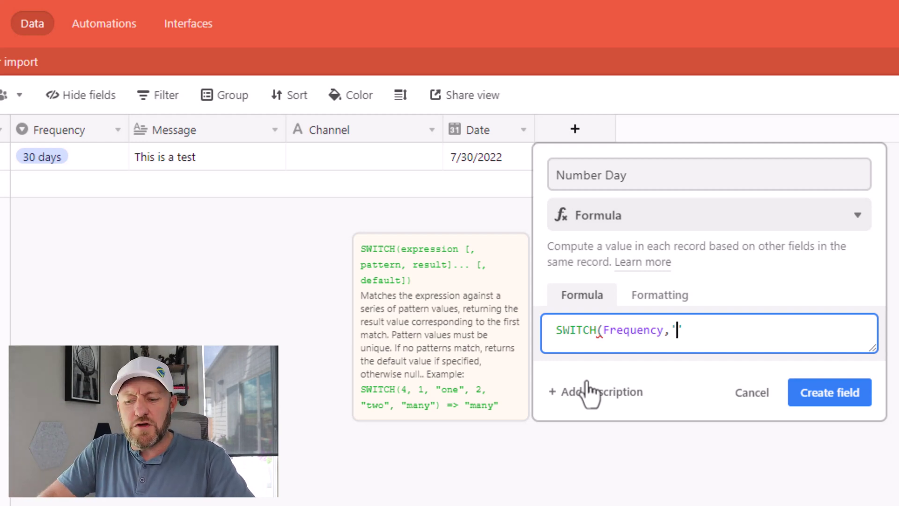
pyautogui.write("30 days'")
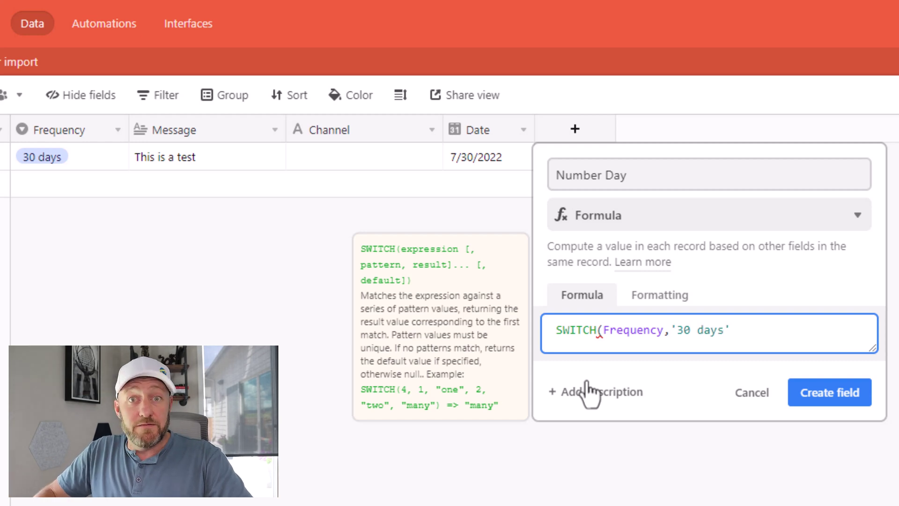
pyautogui.write(',')
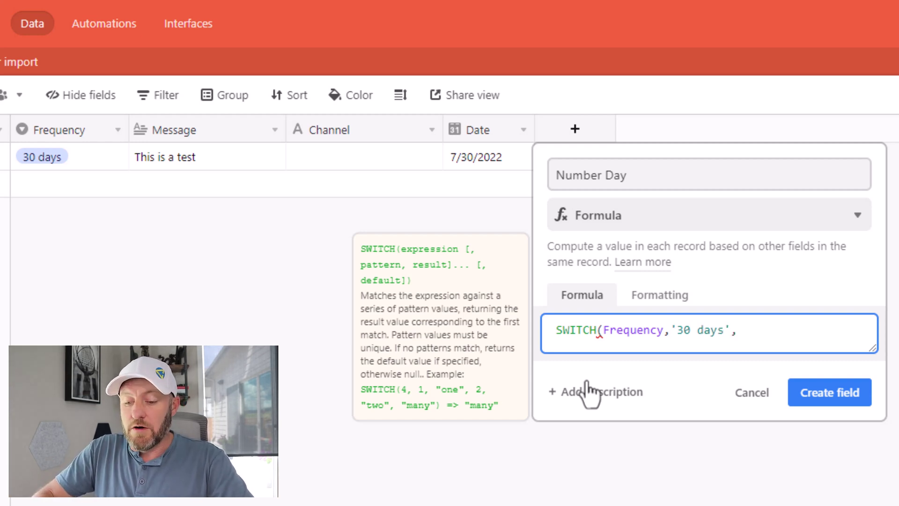
pyautogui.write('30')
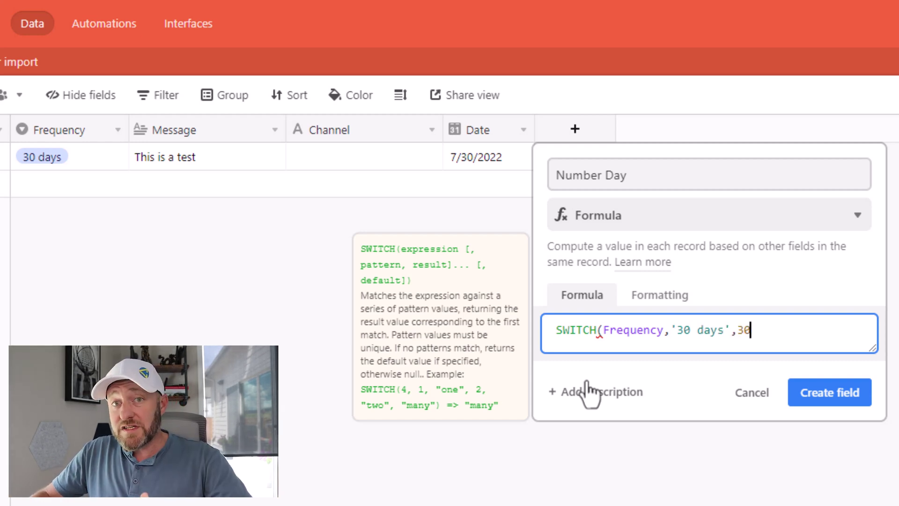
pyautogui.write('...)')
# - Remove the leftover '...' placeholder from the formula and create the Number Day field
pyautogui.press('Left')
pyautogui.write('...')
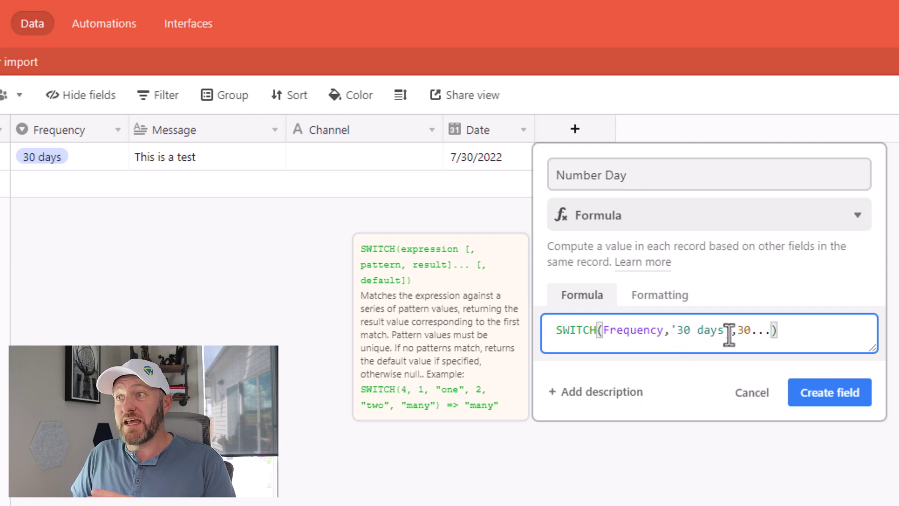
pyautogui.moveTo(672, 331); pyautogui.dragTo(732, 333)
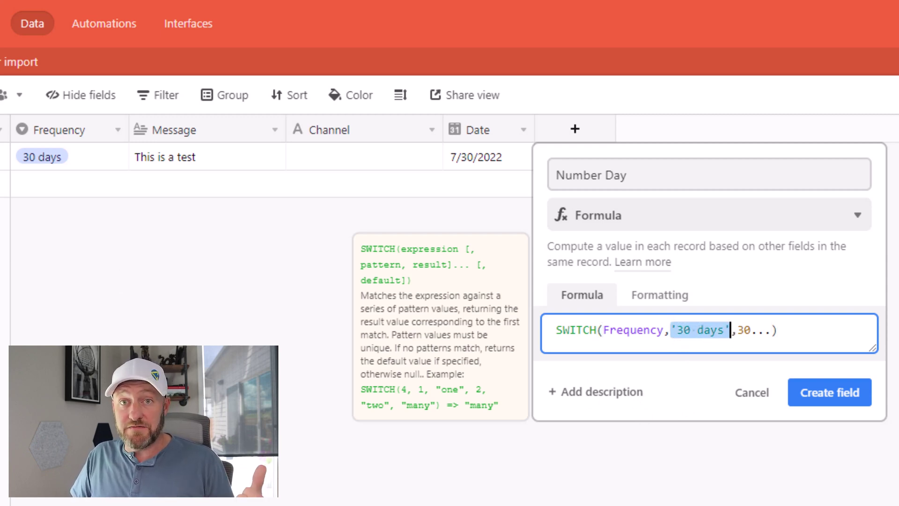
pyautogui.moveTo(737, 330); pyautogui.dragTo(752, 330)
pyautogui.click(759, 328)
pyautogui.press('BackSpace')
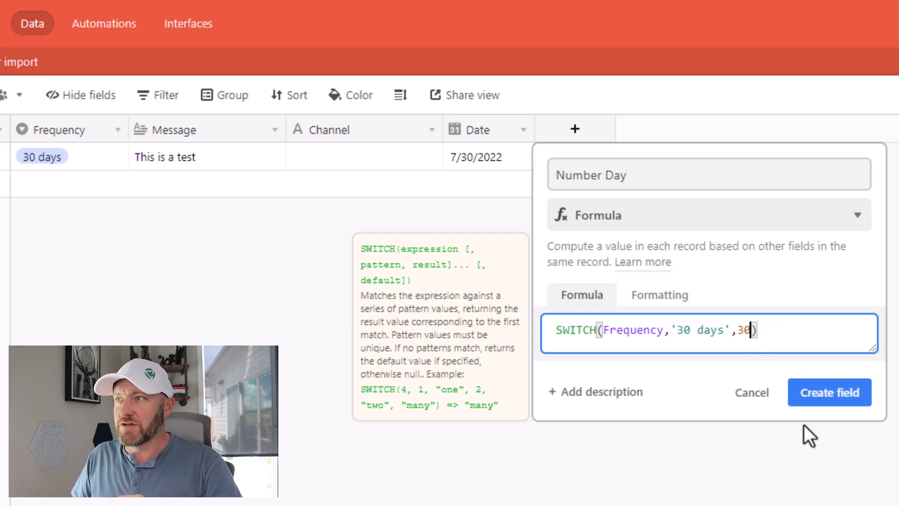
pyautogui.click(821, 412)
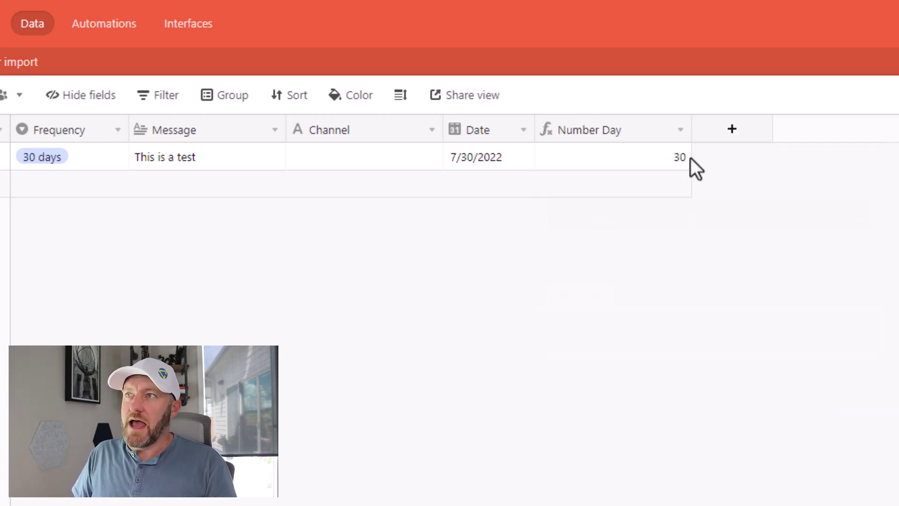
# - Narrow Number Day, add a '60 days' Frequency option, and set Message #1 to 60 days
pyautogui.moveTo(693, 132); pyautogui.dragTo(649, 130)
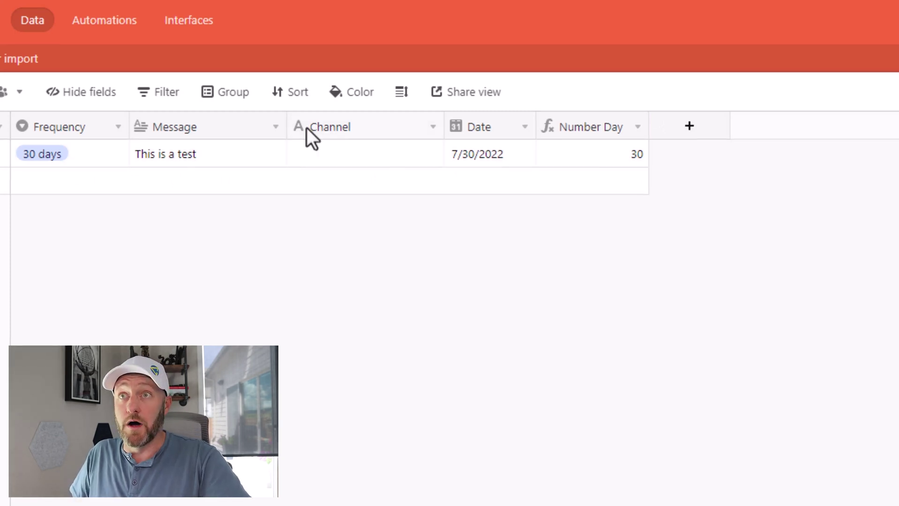
pyautogui.doubleClick(73, 71)
pyautogui.click(80, 318)
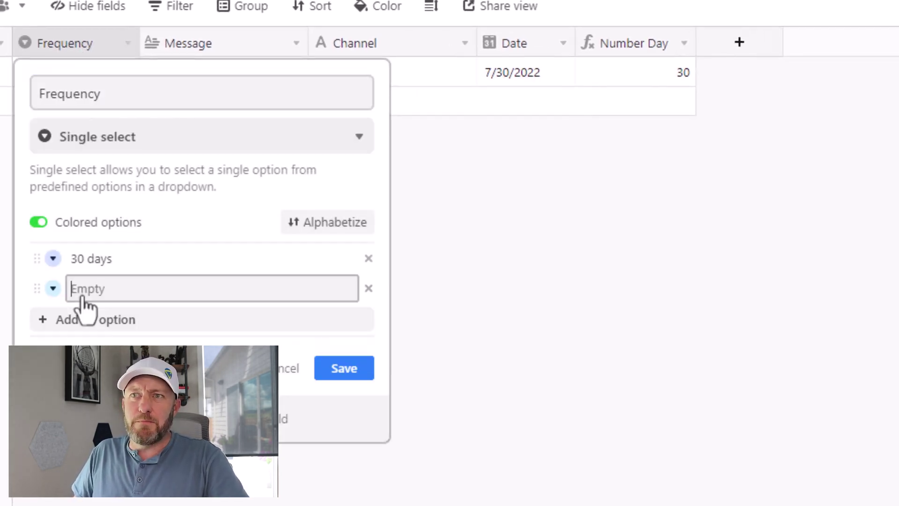
pyautogui.write('60 days')
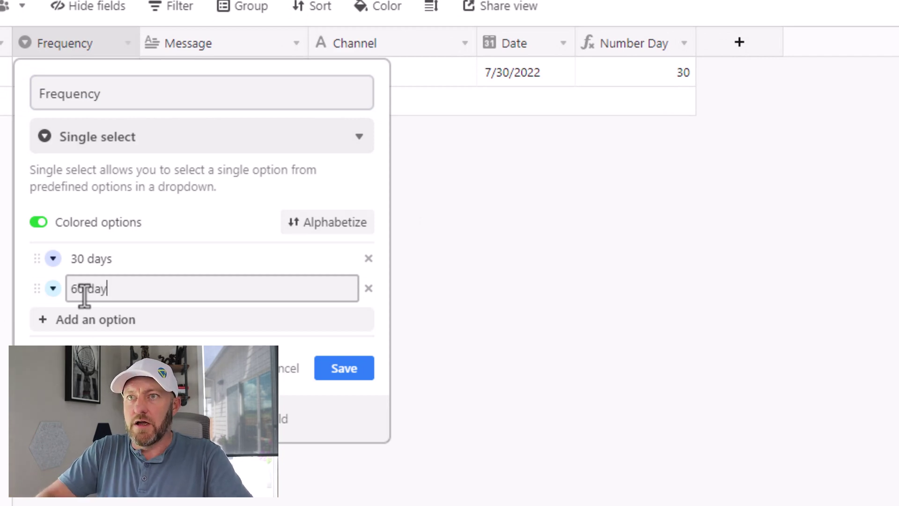
pyautogui.click(342, 371)
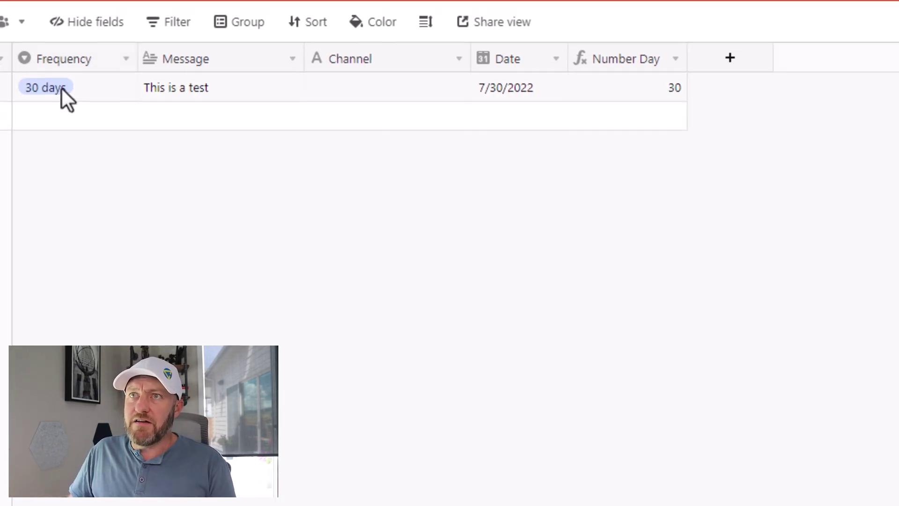
pyautogui.click(77, 74)
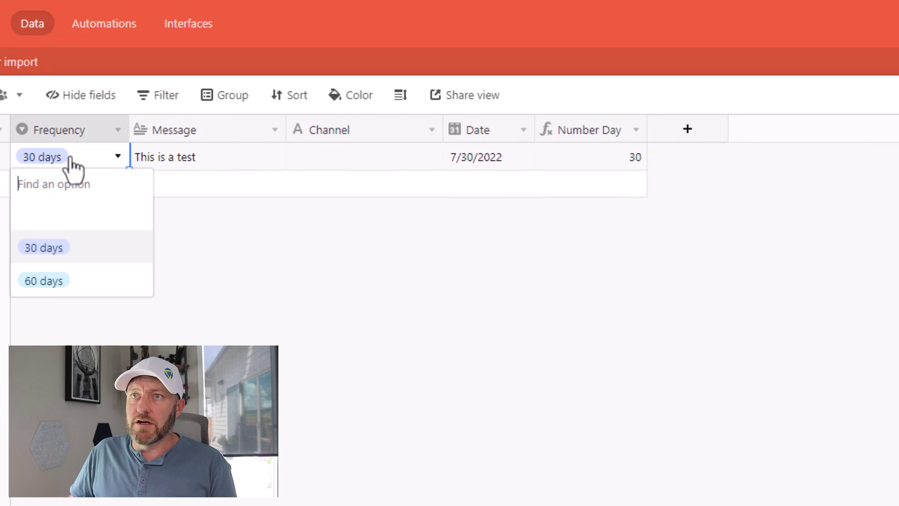
pyautogui.click(69, 281)
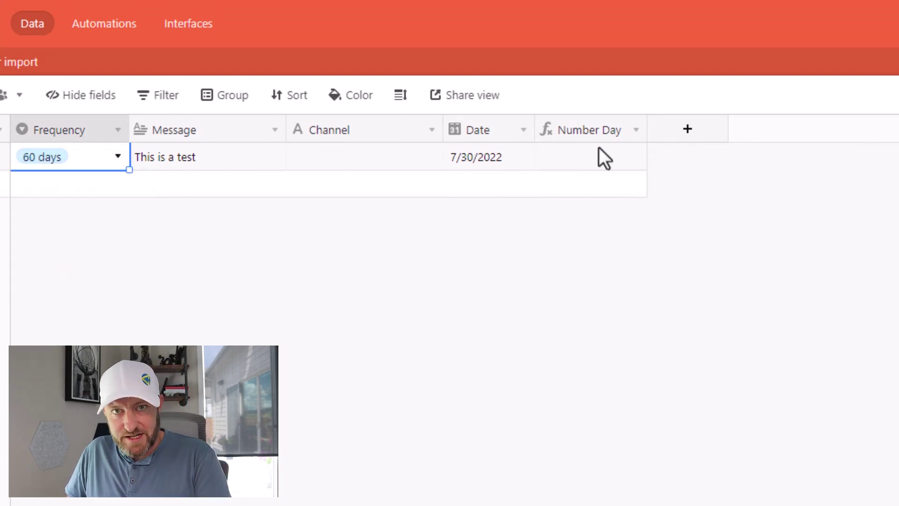
# - Extend the Number Day formula so '60 days' maps to 60
pyautogui.doubleClick(594, 130)
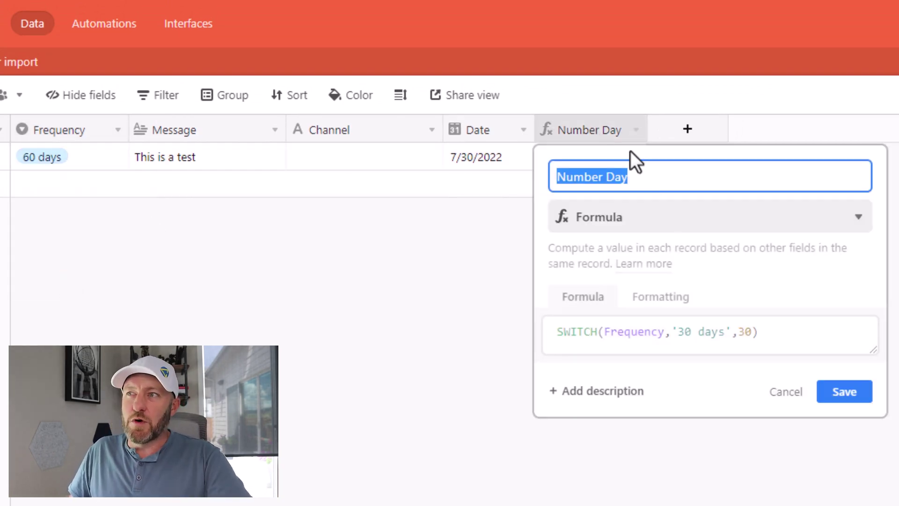
pyautogui.click(753, 332)
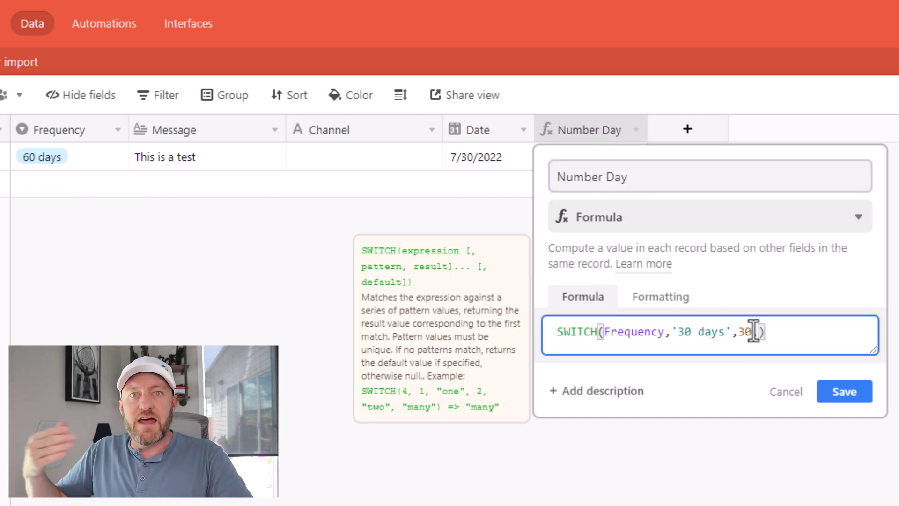
pyautogui.write(",'")
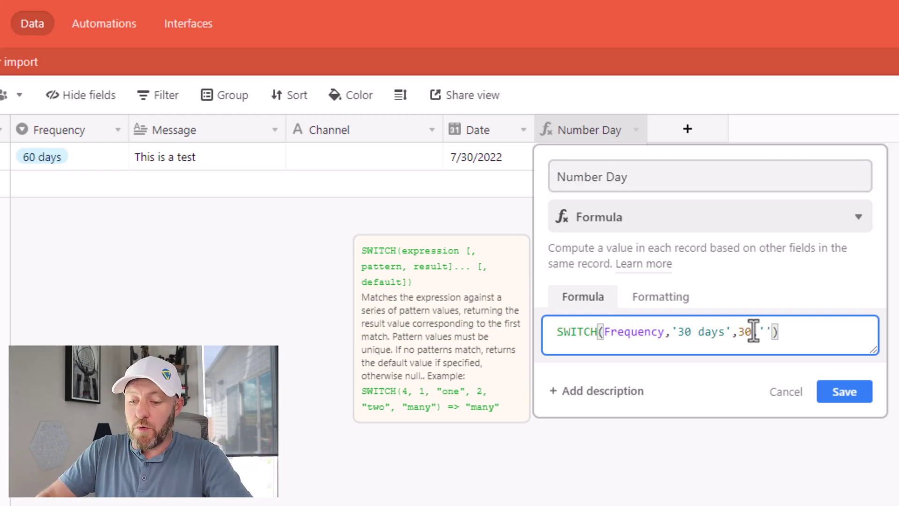
pyautogui.write("60 days'")
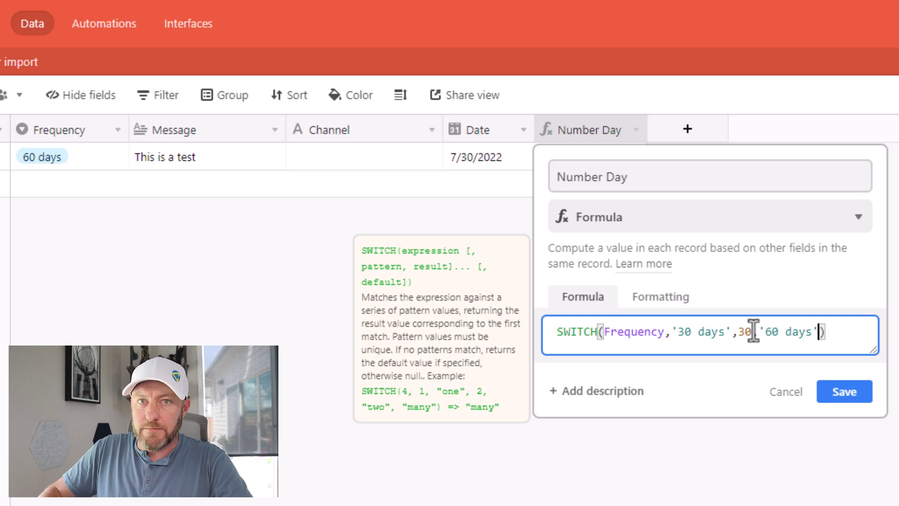
pyautogui.write(',60')
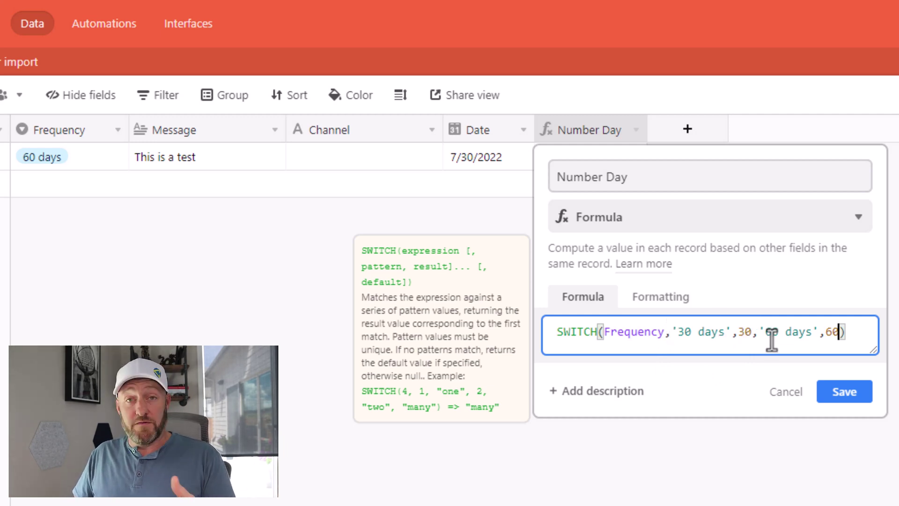
pyautogui.click(850, 401)
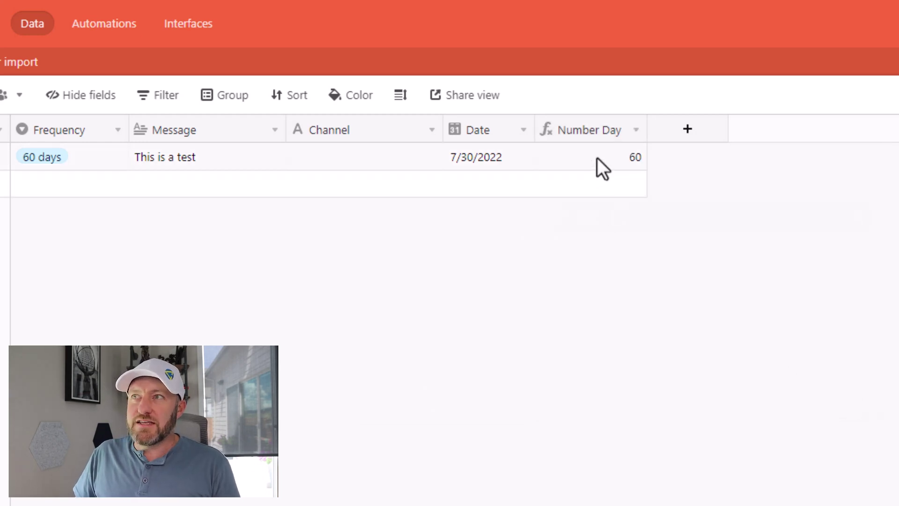
# - Switch Message #1's Frequency back to 30 days and check Number Day shows 30
pyautogui.click(100, 160)
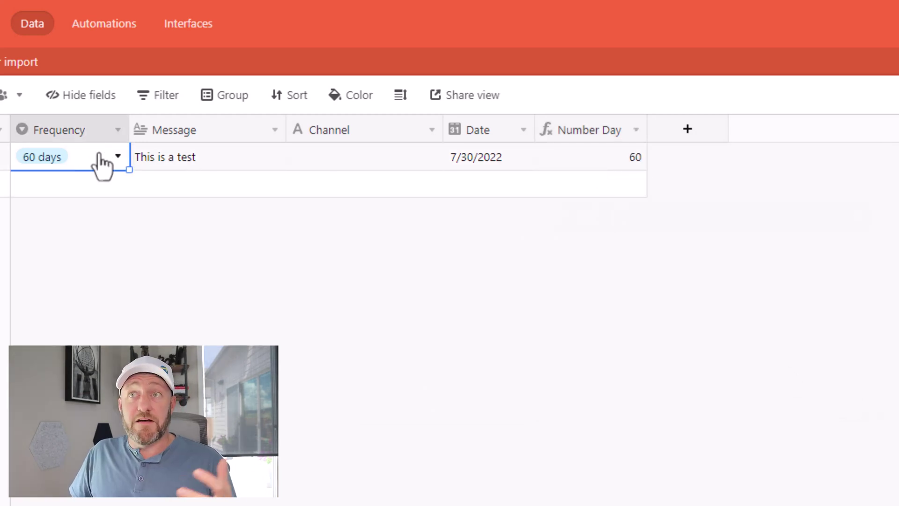
pyautogui.click(77, 165)
pyautogui.click(80, 248)
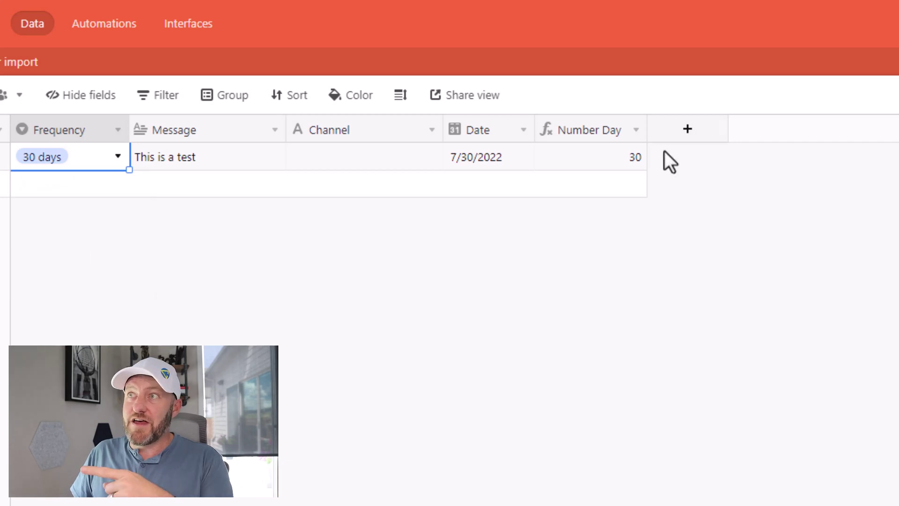
pyautogui.click(602, 173)
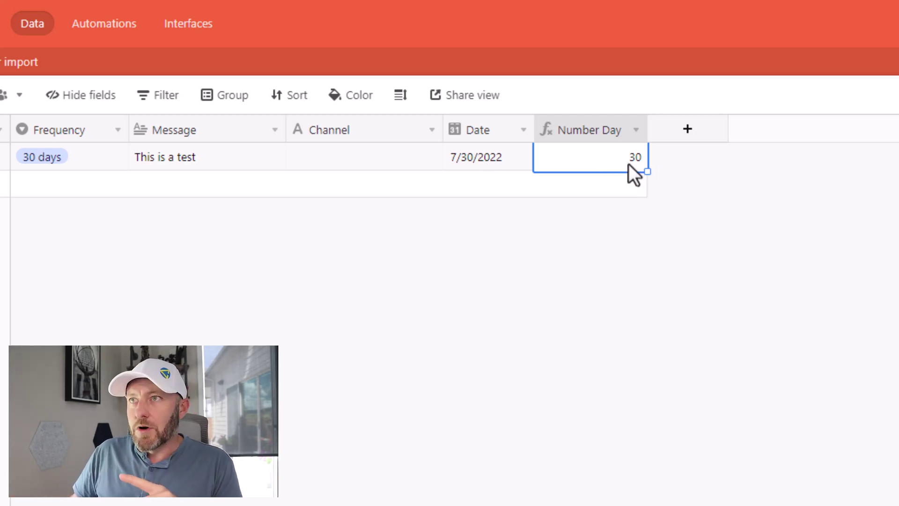
# - Rename the Date field to 'Date Last Ran' and widen its column to fit
pyautogui.doubleClick(487, 133)
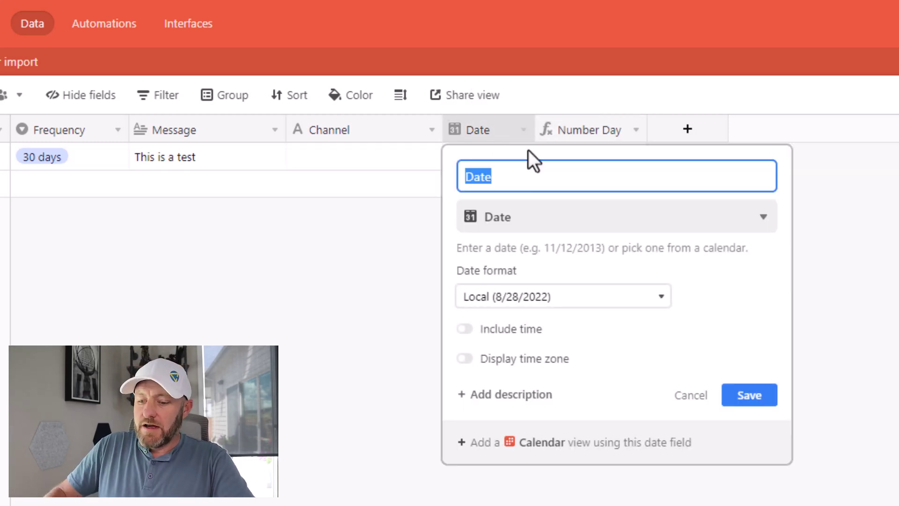
pyautogui.press('End')
pyautogui.write('Last Ran')
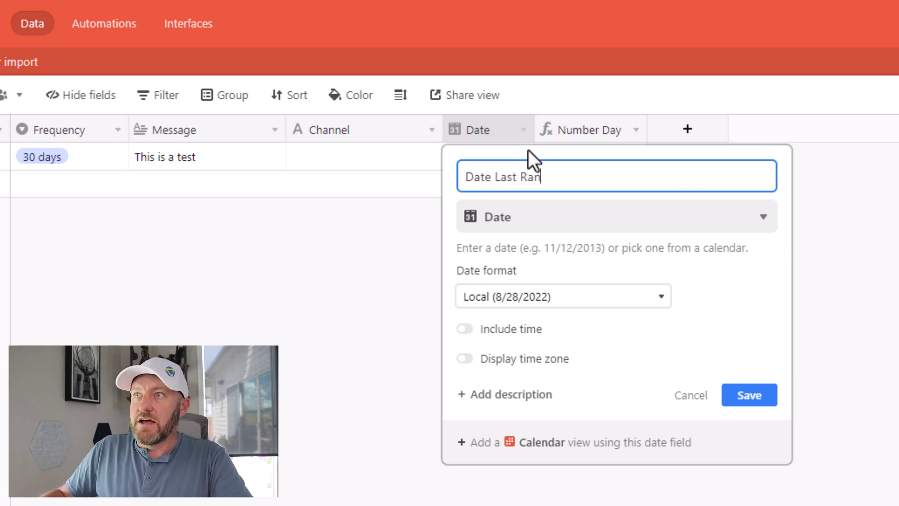
pyautogui.click(746, 399)
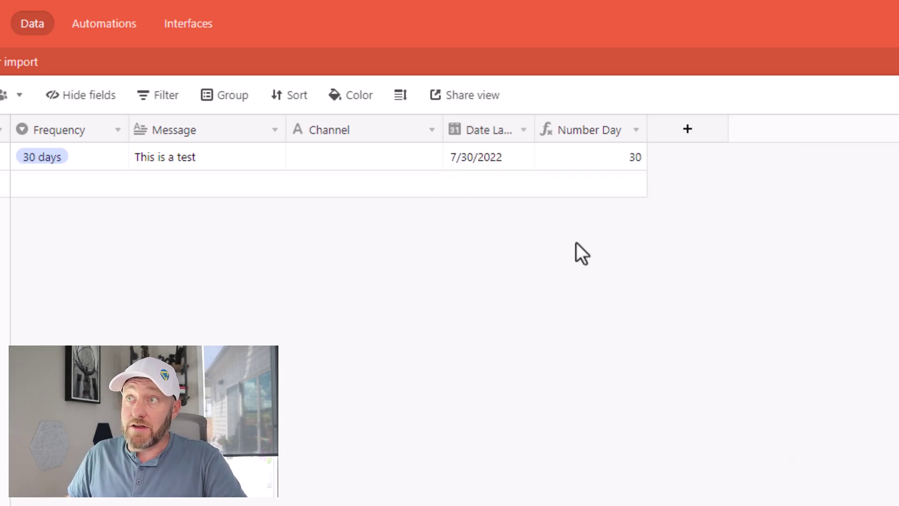
pyautogui.moveTo(534, 130); pyautogui.dragTo(572, 129)
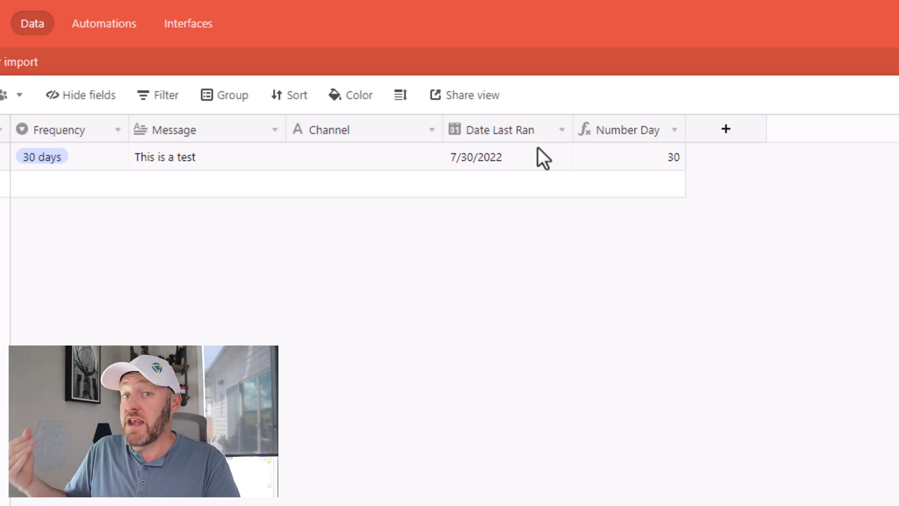
# - Start a new Formula field named Next Date to Run
pyautogui.click(725, 129)
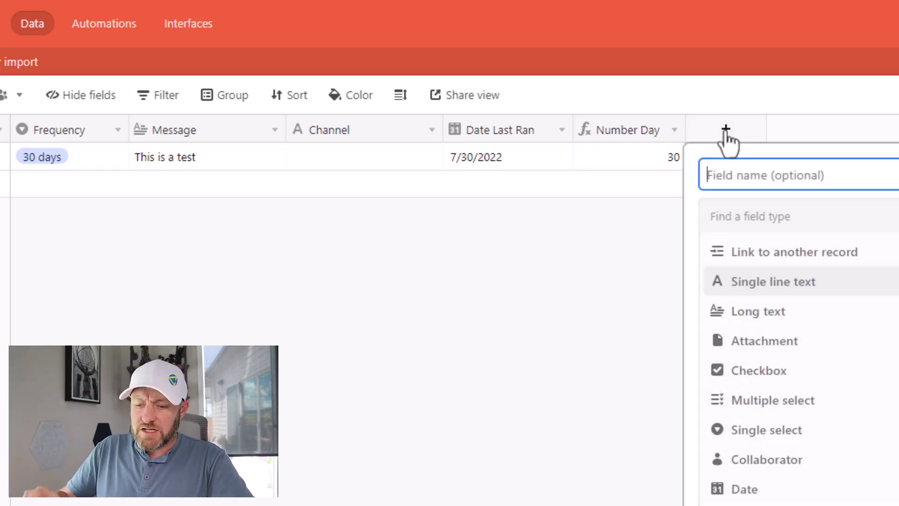
pyautogui.write('N')
pyautogui.write('ext Dat')
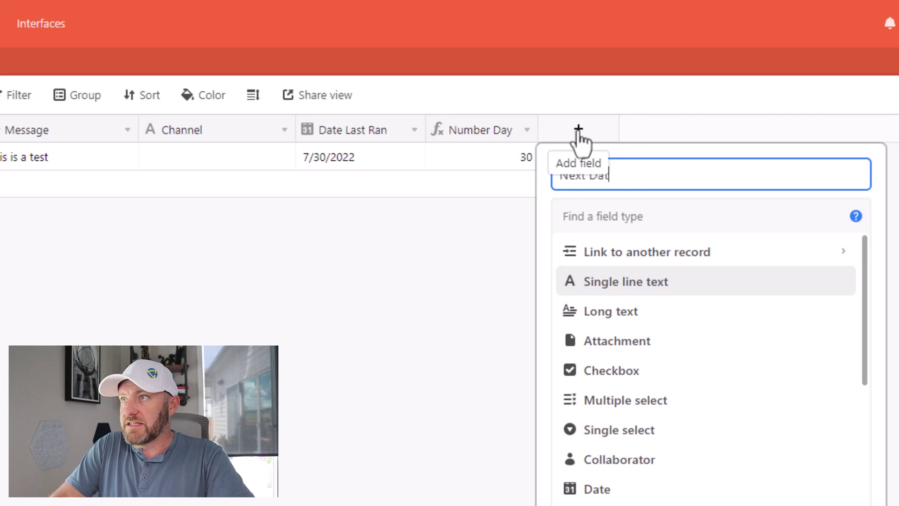
pyautogui.write('e to Run')
pyautogui.press('Tab')
pyautogui.write('f')
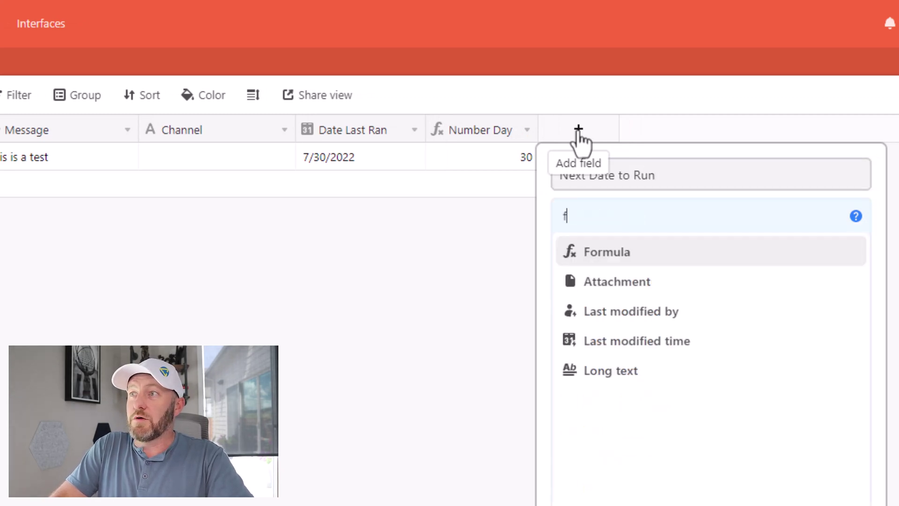
pyautogui.press('Return')
# - Enter DATEADD({Date Last Ran},{Number Day},'days') as its formula and create the field
pyautogui.click(622, 327)
pyautogui.write('date')
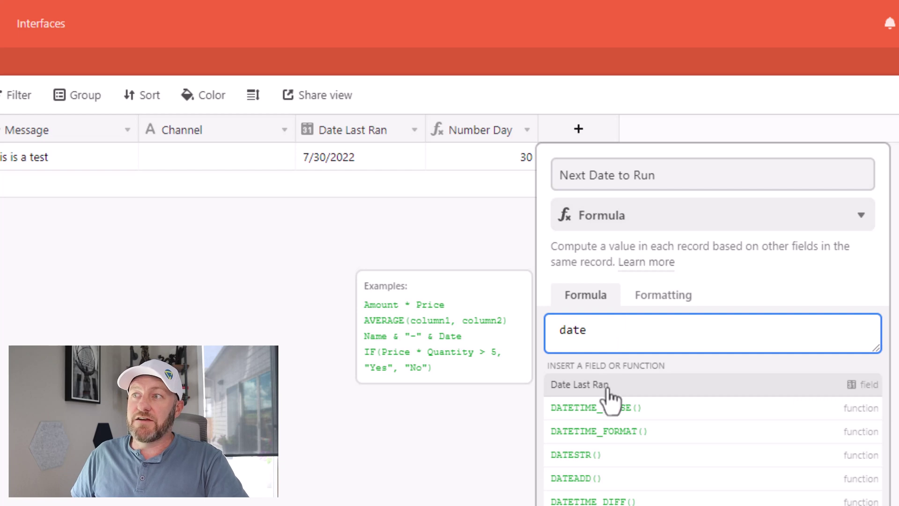
pyautogui.click(627, 479)
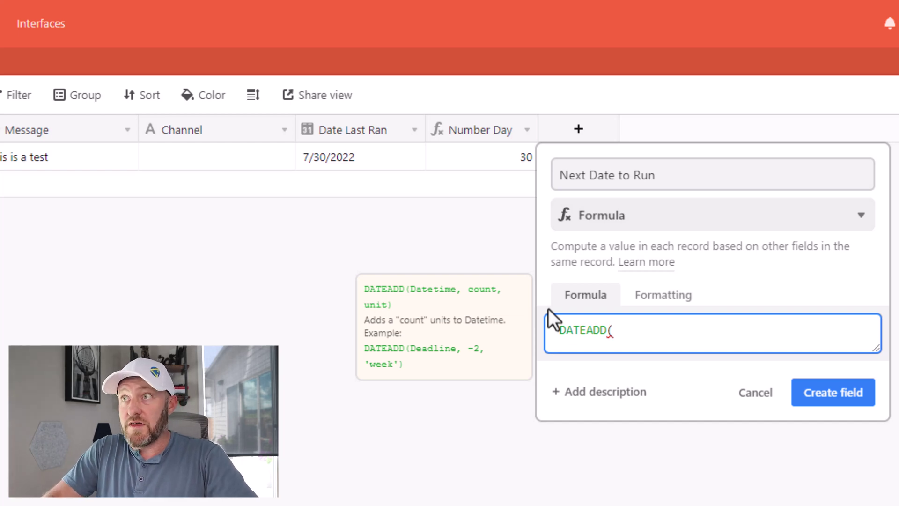
pyautogui.write('date')
pyautogui.press('Return')
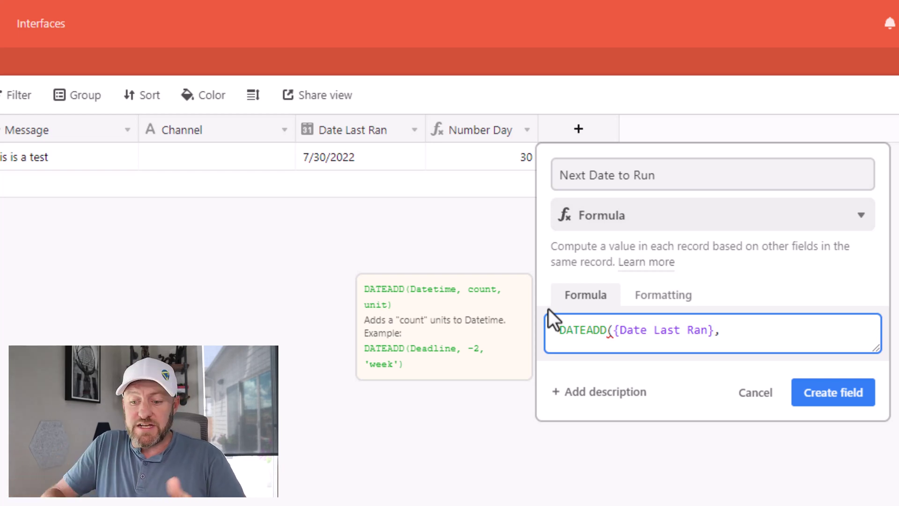
pyautogui.write(',numb')
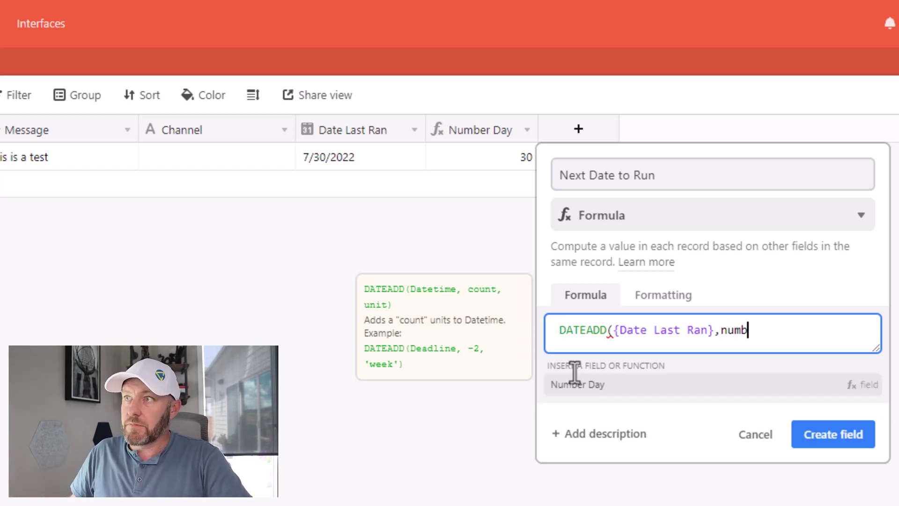
pyautogui.click(580, 384)
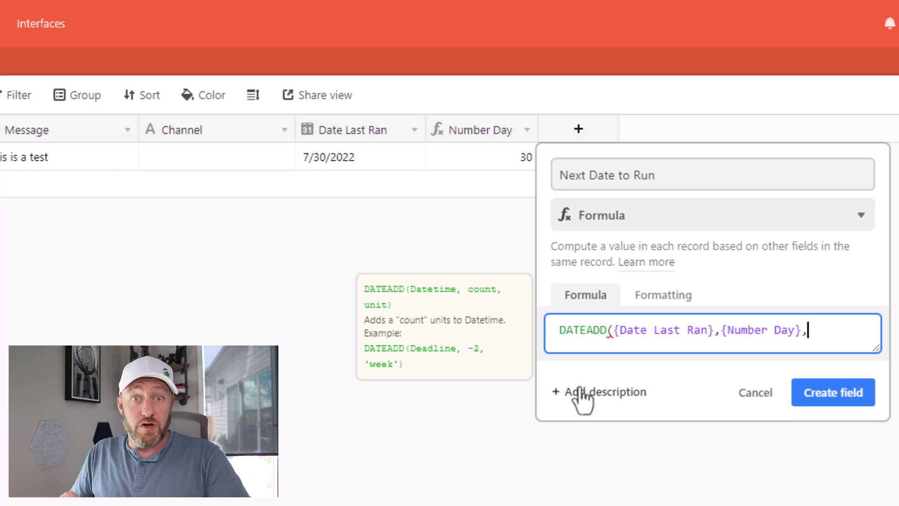
pyautogui.write(",'days'")
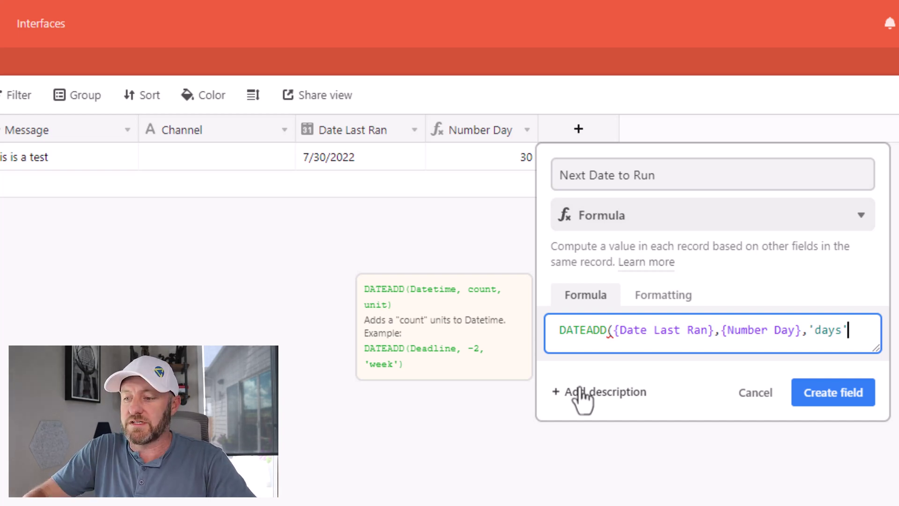
pyautogui.write(')')
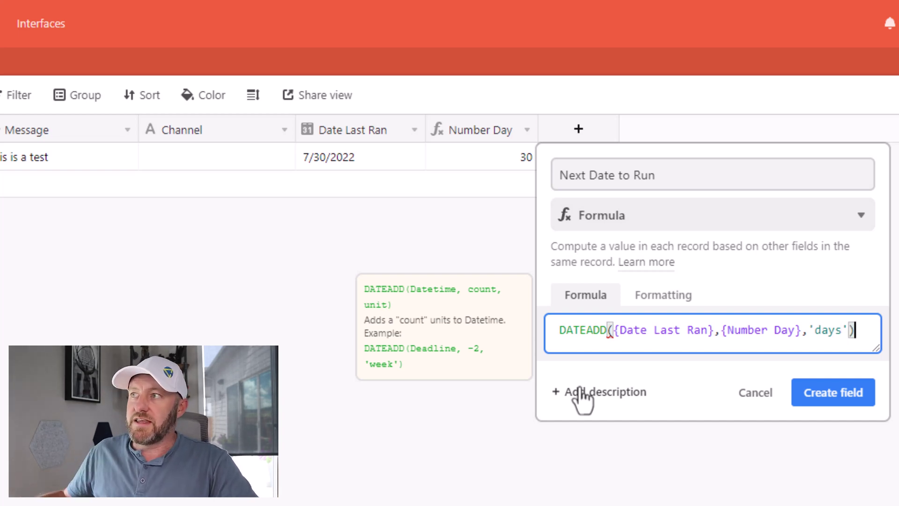
pyautogui.click(843, 402)
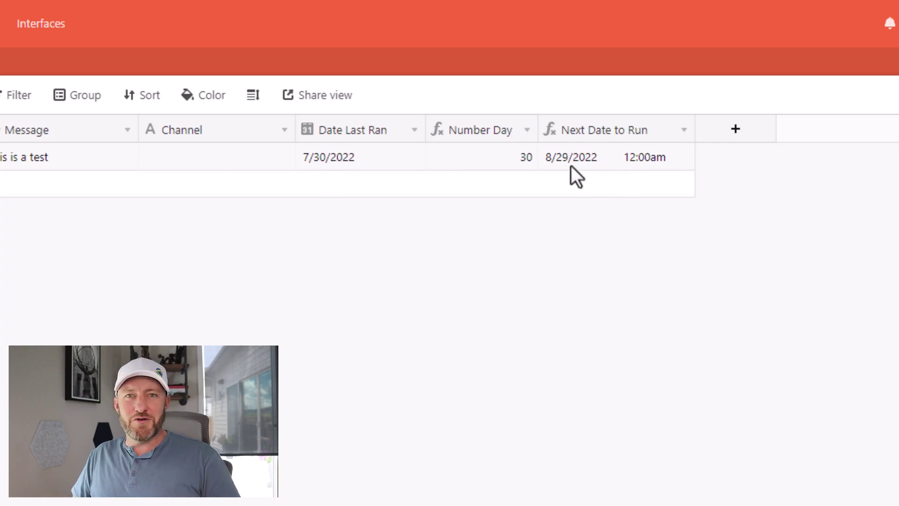
# - Change Date Last Ran to July 29, 2022 and check Next Date to Run updates
pyautogui.doubleClick(369, 157)
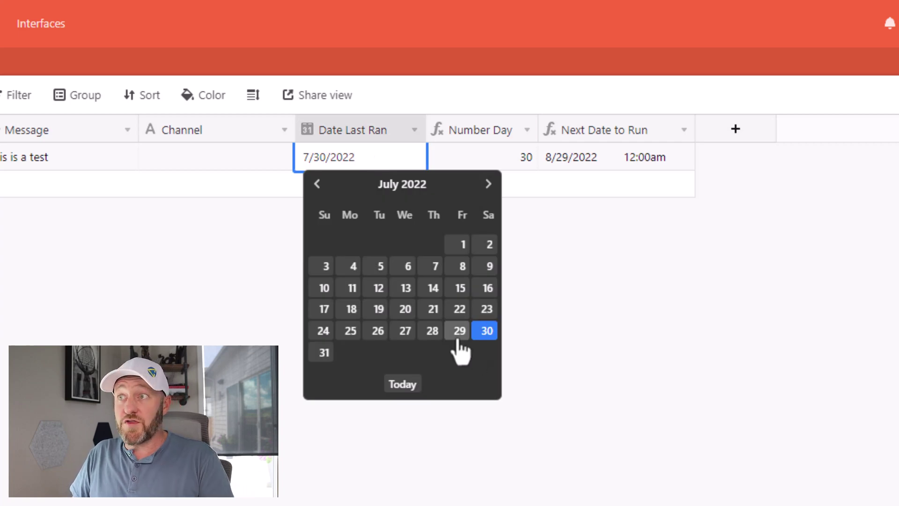
pyautogui.click(459, 331)
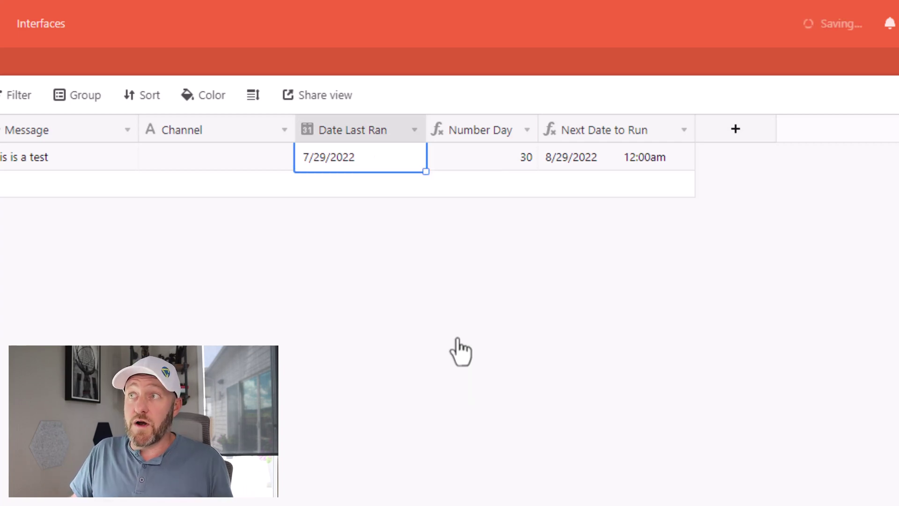
pyautogui.click(577, 156)
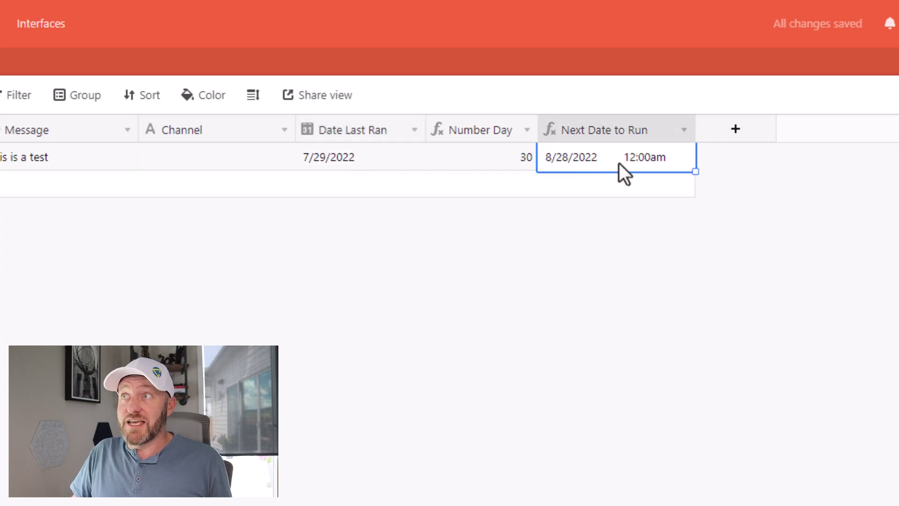
# - Turn off Include time so Next Date to Run shows only 8/28/2022
pyautogui.doubleClick(579, 137)
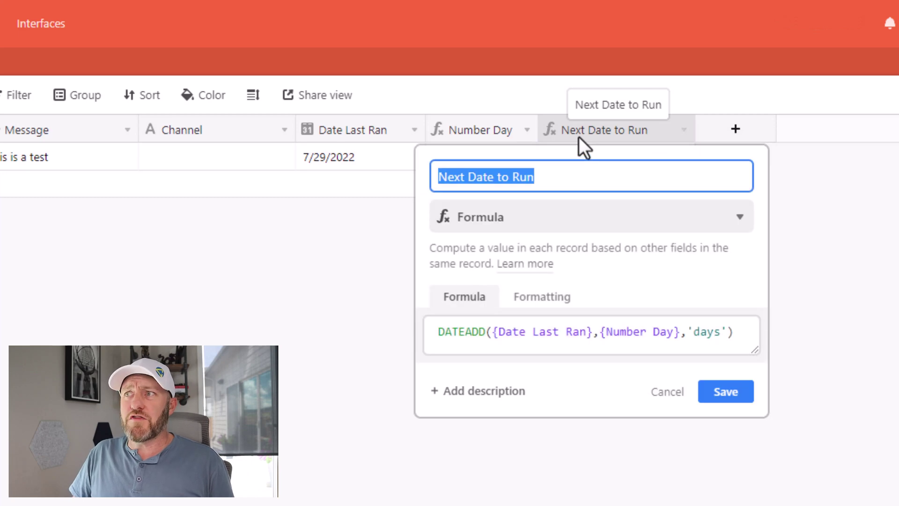
pyautogui.click(539, 299)
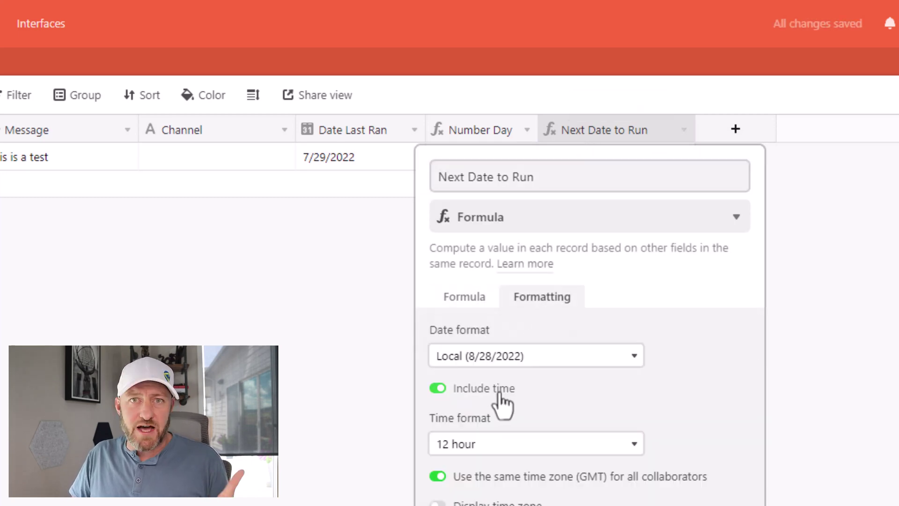
pyautogui.click(498, 392)
pyautogui.click(727, 497)
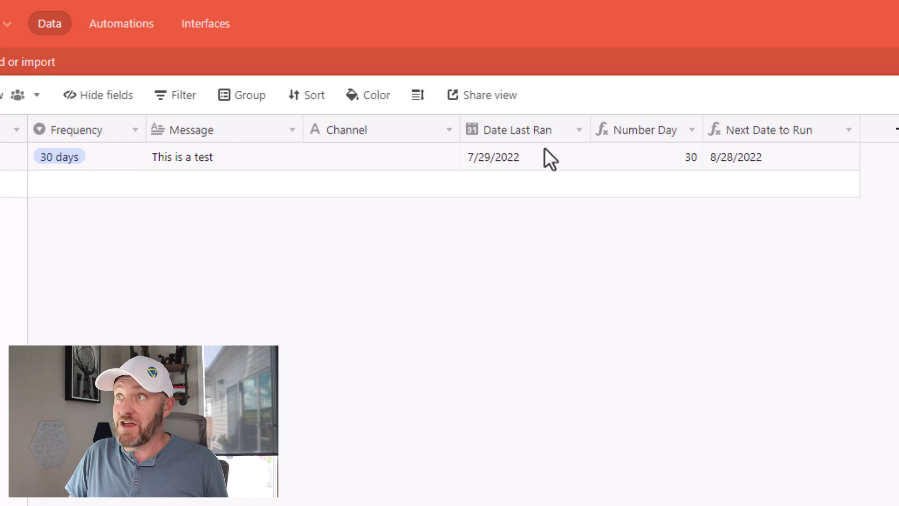
pyautogui.click(762, 158)
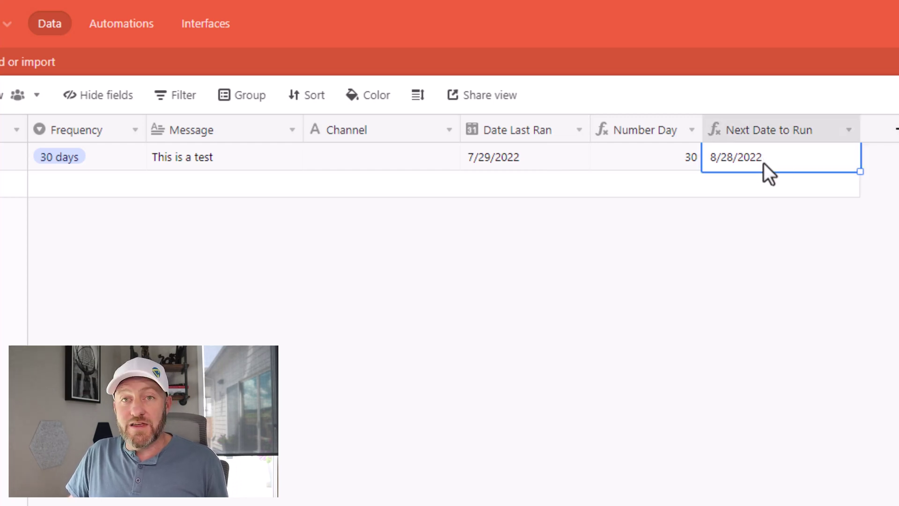
pyautogui.press('Escape')
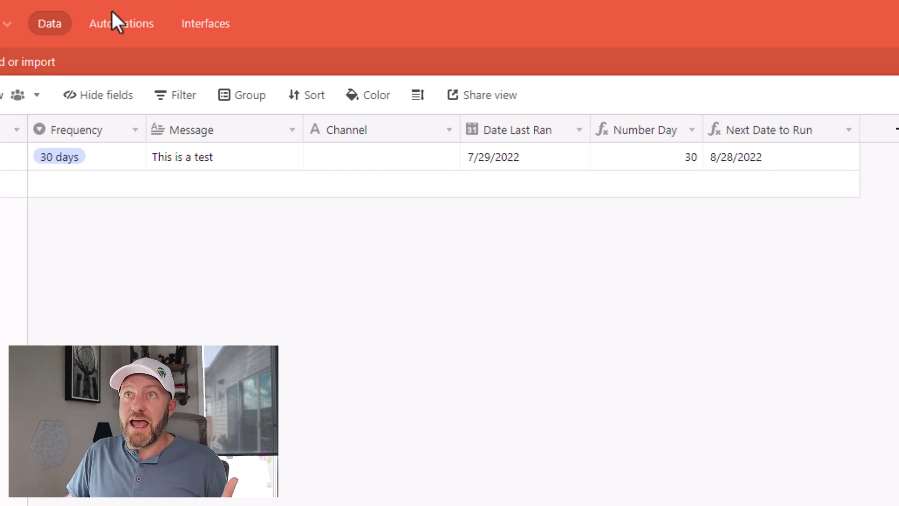
# - Create an automation with a 'When a record matches conditions' trigger watching Table 1
pyautogui.click(115, 27)
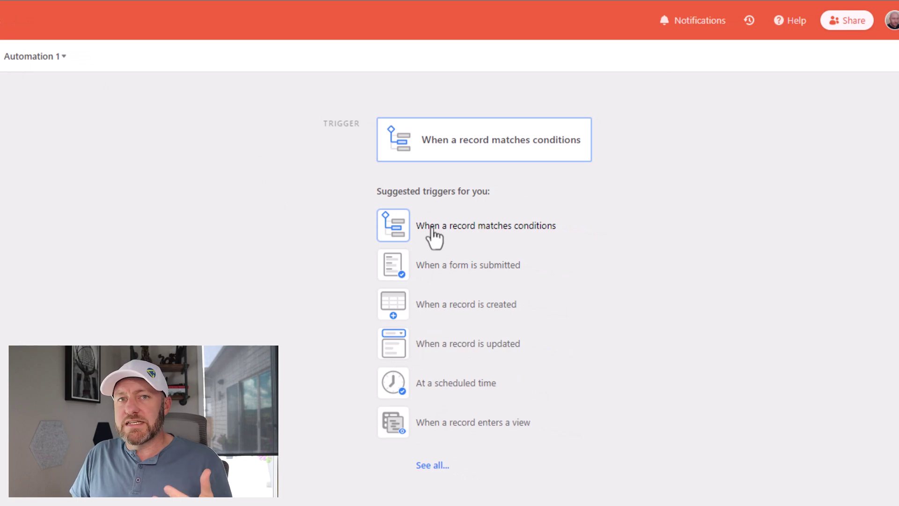
pyautogui.click(433, 236)
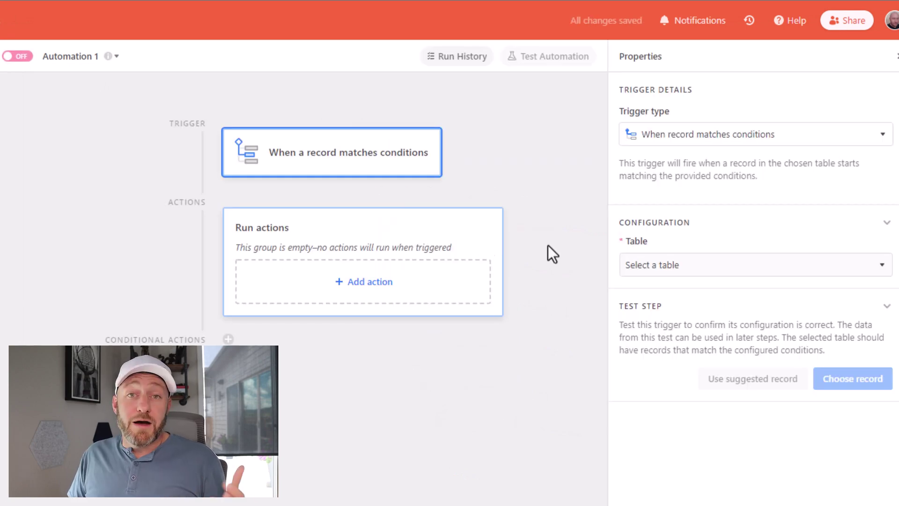
pyautogui.click(697, 265)
pyautogui.click(700, 305)
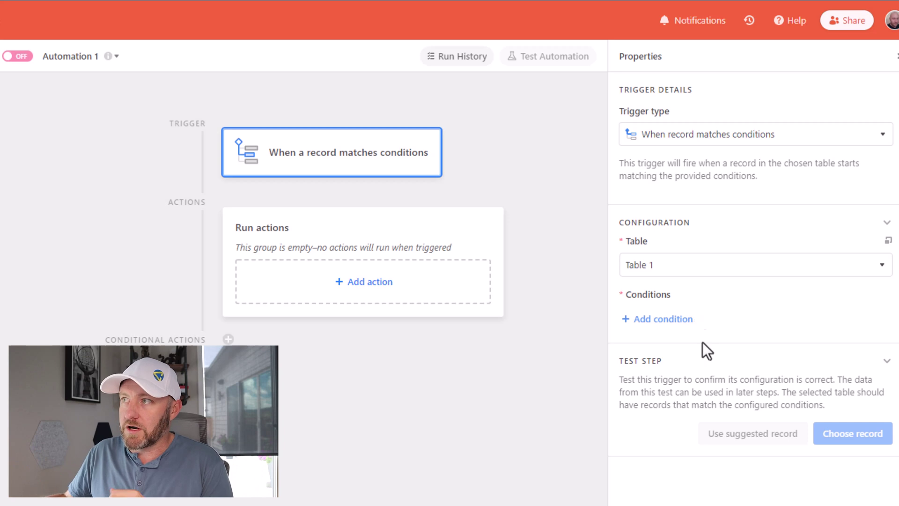
# - Add a trigger condition requiring Frequency is not empty
pyautogui.click(651, 326)
pyautogui.click(708, 322)
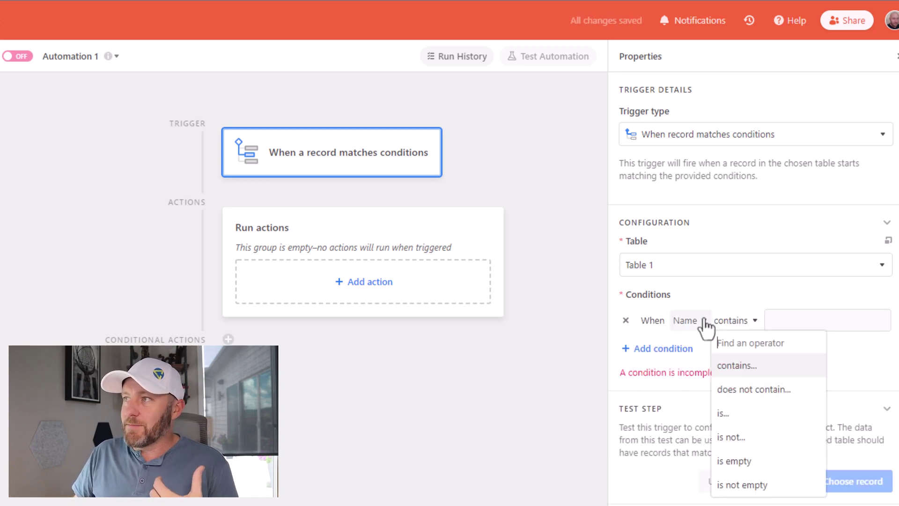
pyautogui.click(704, 320)
pyautogui.click(717, 390)
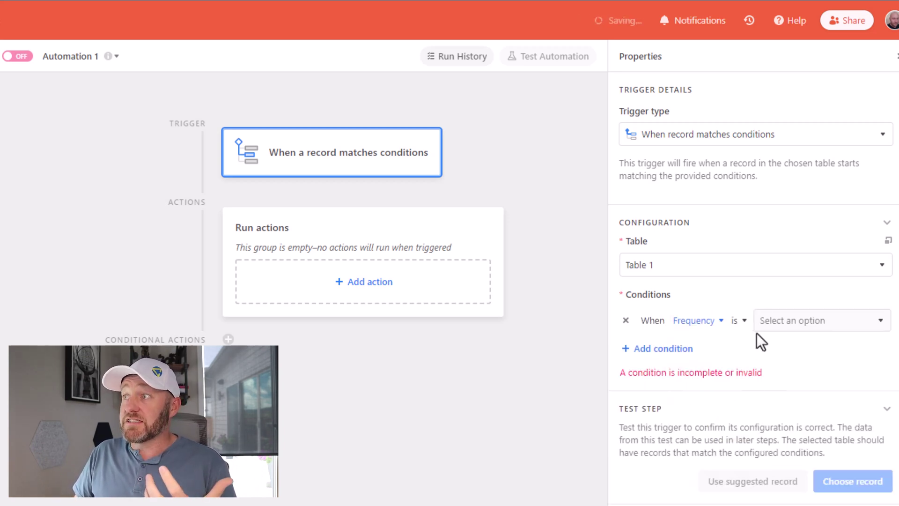
pyautogui.click(768, 328)
pyautogui.click(736, 328)
pyautogui.click(737, 328)
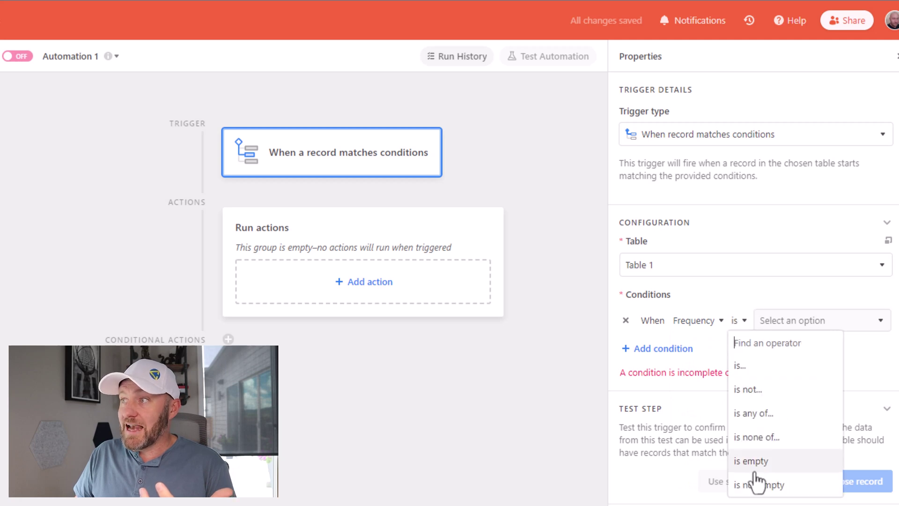
pyautogui.click(752, 486)
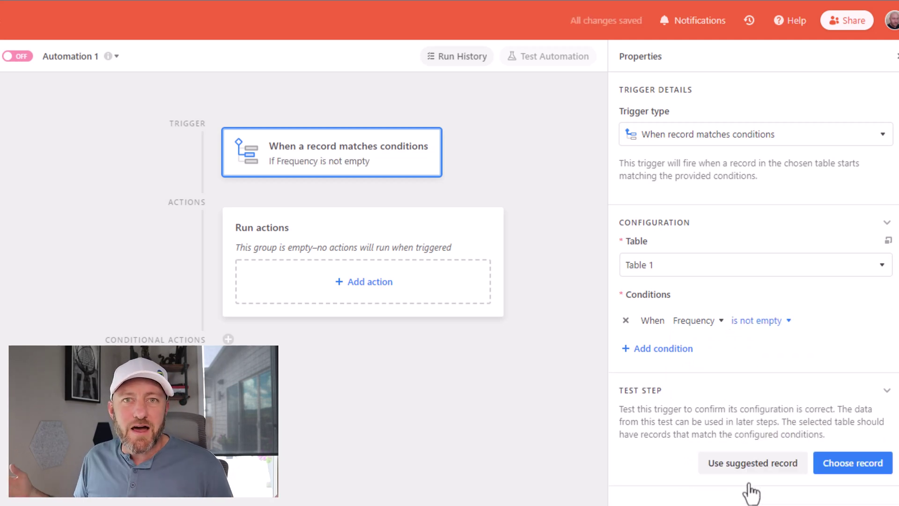
# - Add a trigger condition requiring Channel is not empty
pyautogui.click(670, 348)
pyautogui.click(685, 347)
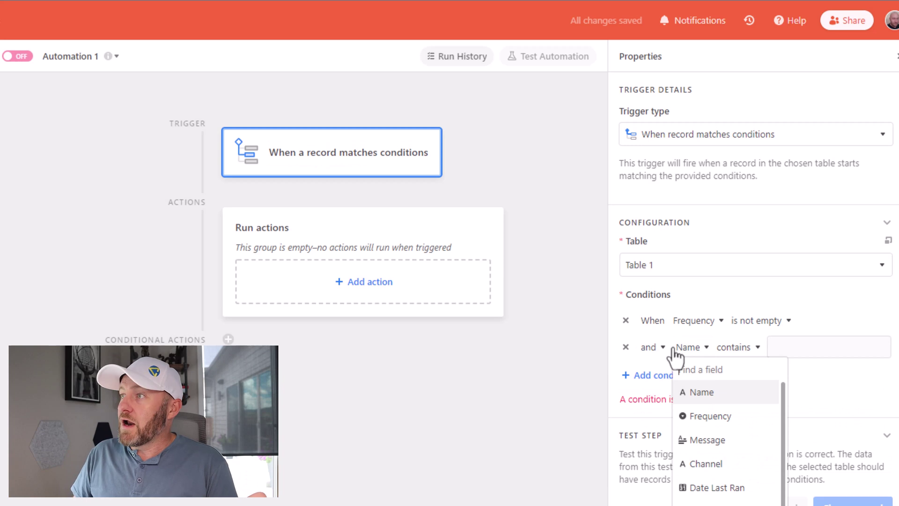
pyautogui.click(728, 463)
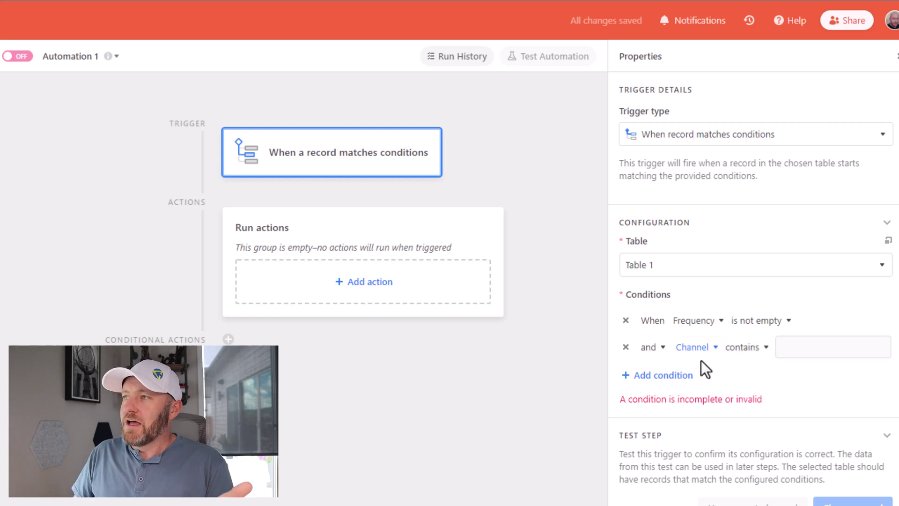
pyautogui.click(741, 348)
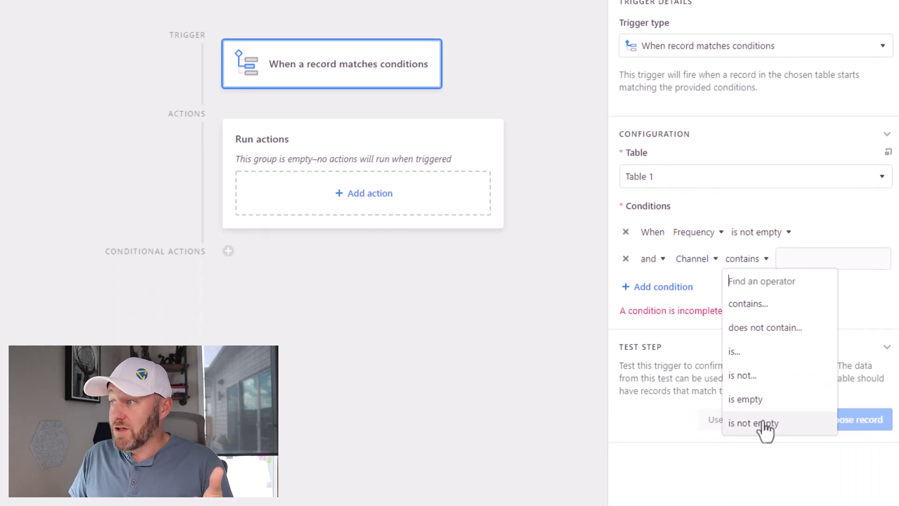
pyautogui.click(764, 424)
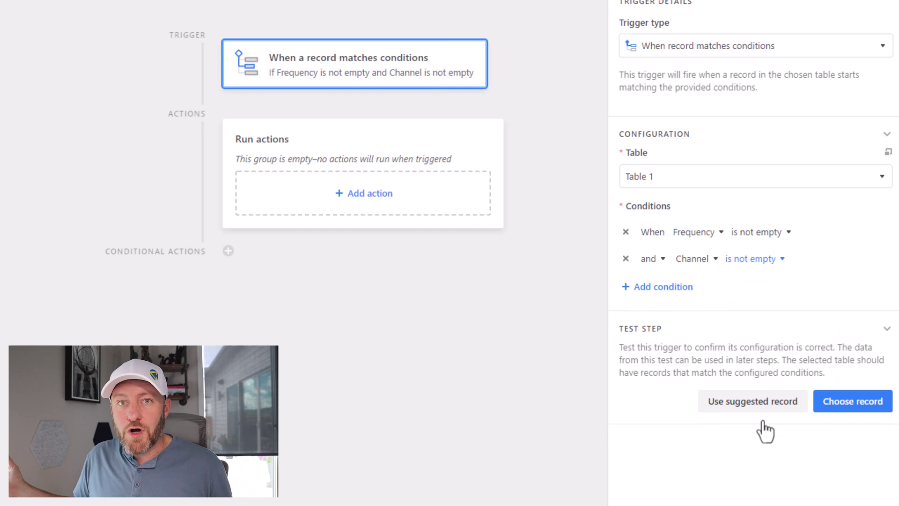
# - Add a Message is not empty condition, then start a fourth condition
pyautogui.click(669, 288)
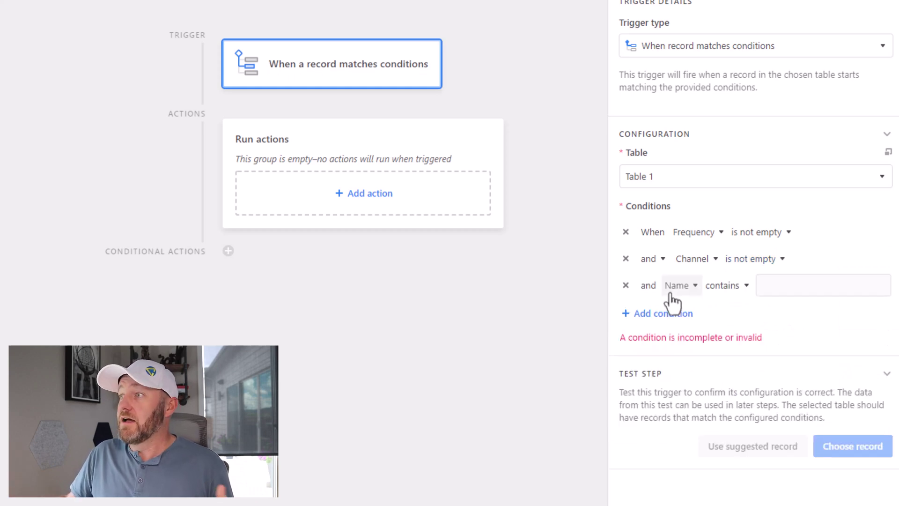
pyautogui.click(678, 285)
pyautogui.click(702, 380)
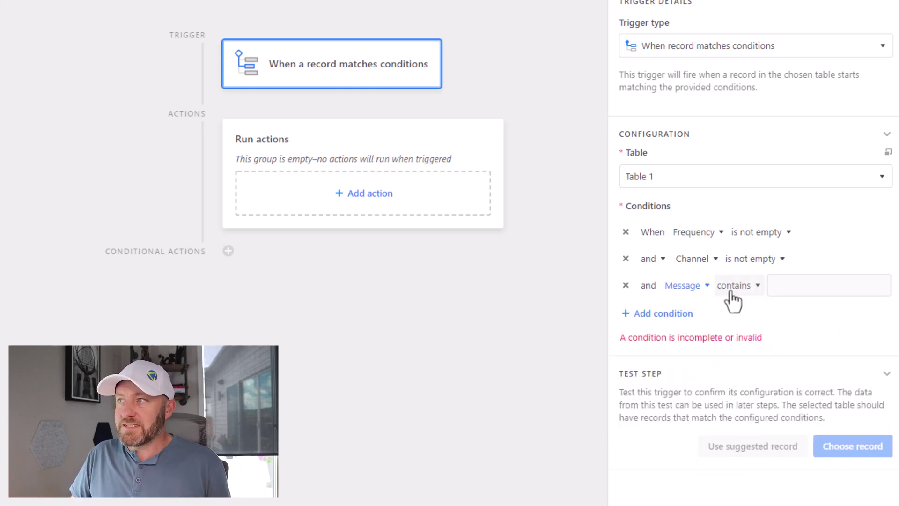
pyautogui.click(734, 287)
pyautogui.click(748, 451)
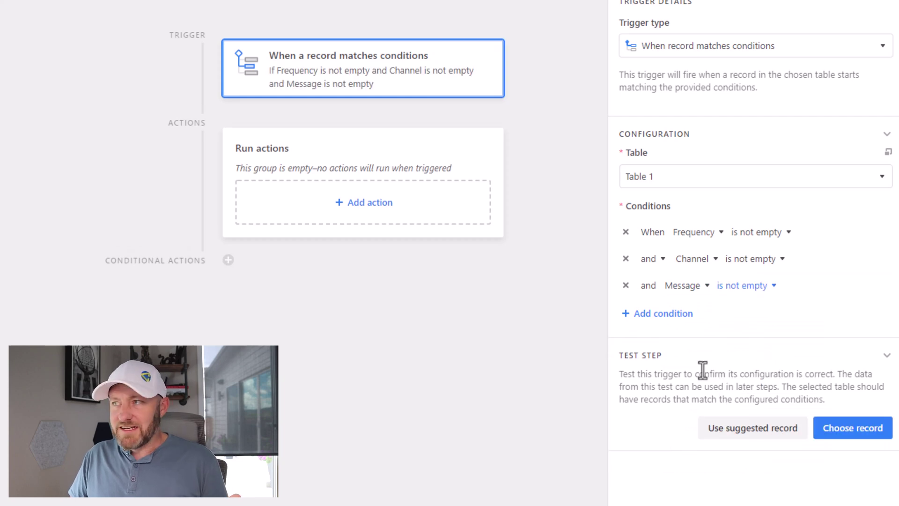
pyautogui.click(679, 323)
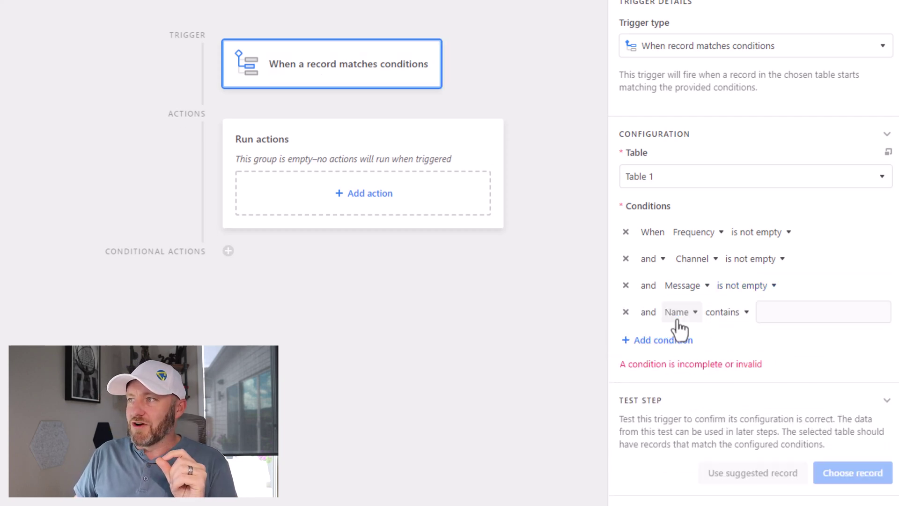
pyautogui.click(678, 323)
# - Set the fourth trigger condition to Next Date to Run is today
pyautogui.scroll(-1, 716, 461)
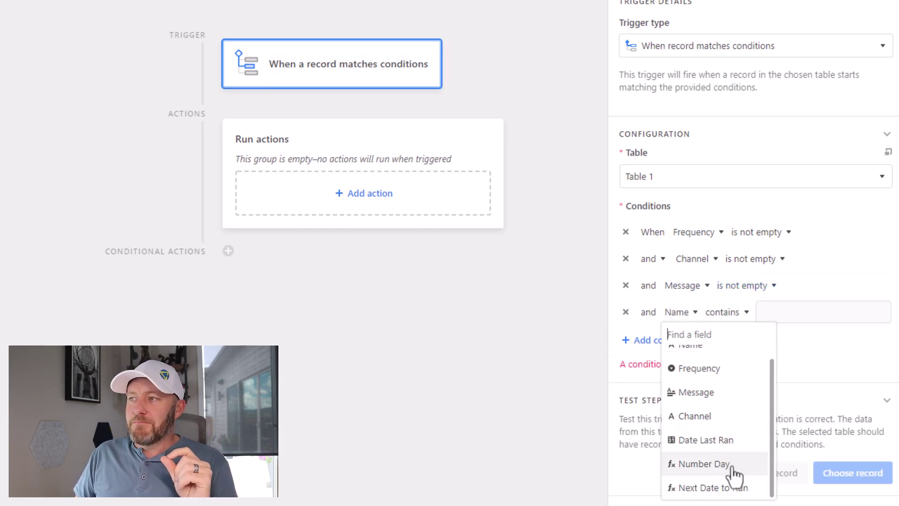
pyautogui.click(698, 487)
pyautogui.click(794, 312)
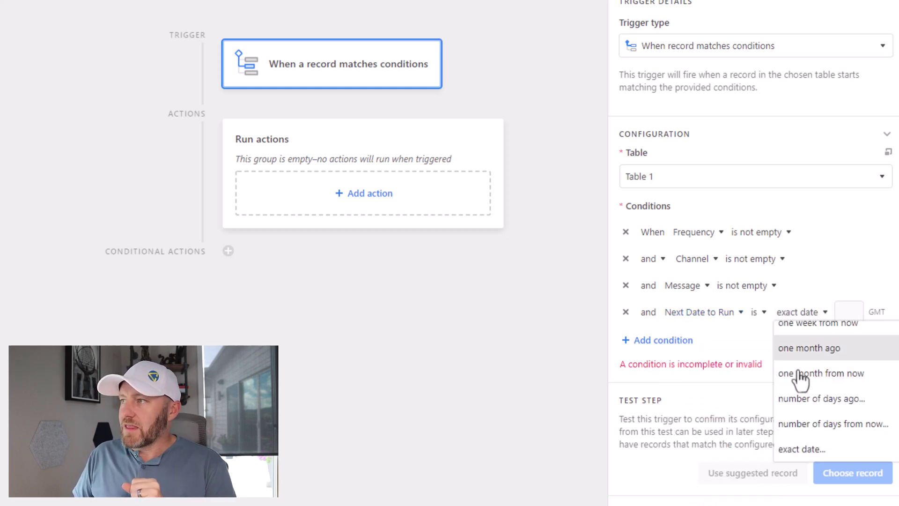
pyautogui.scroll(3, 801, 379)
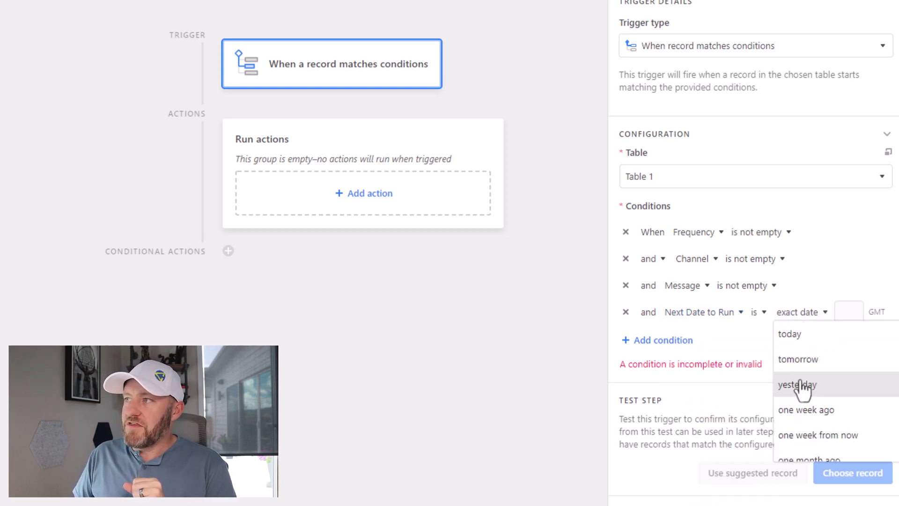
pyautogui.click(792, 335)
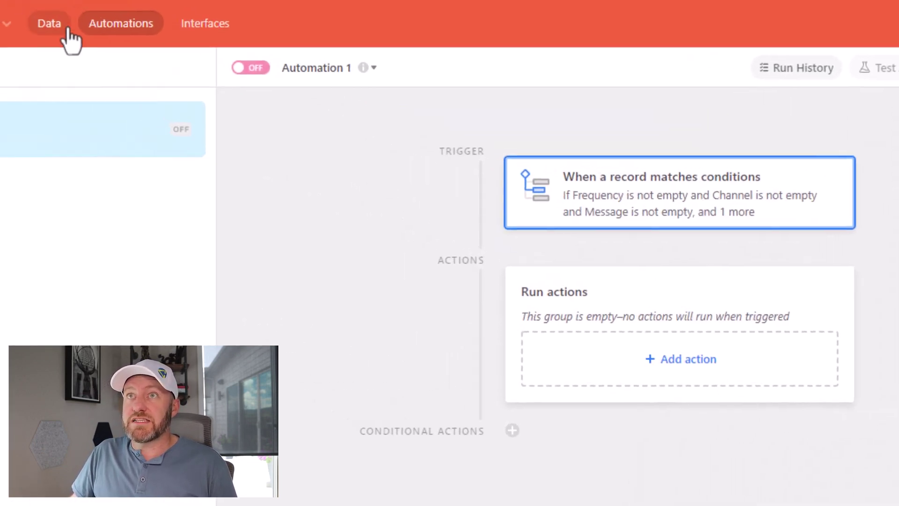
# - Return to the table's data grid and select the record's Channel cell
pyautogui.click(68, 29)
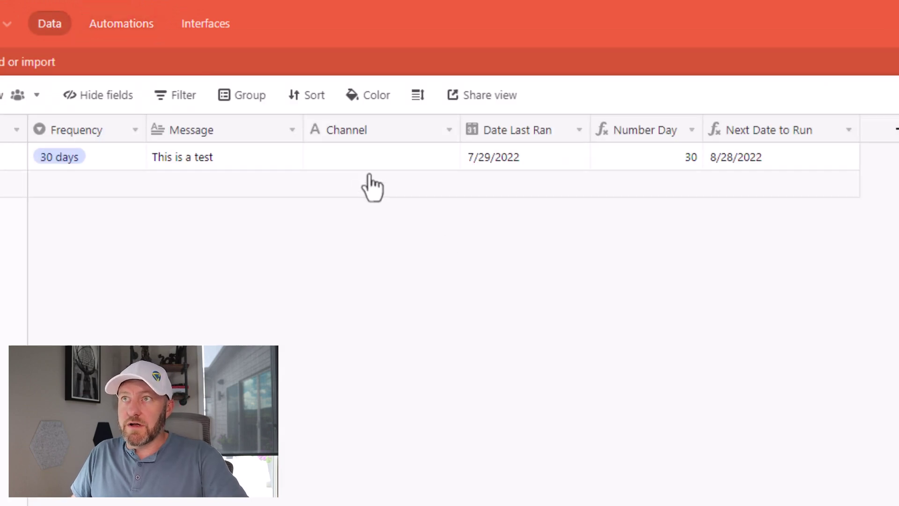
pyautogui.click(341, 159)
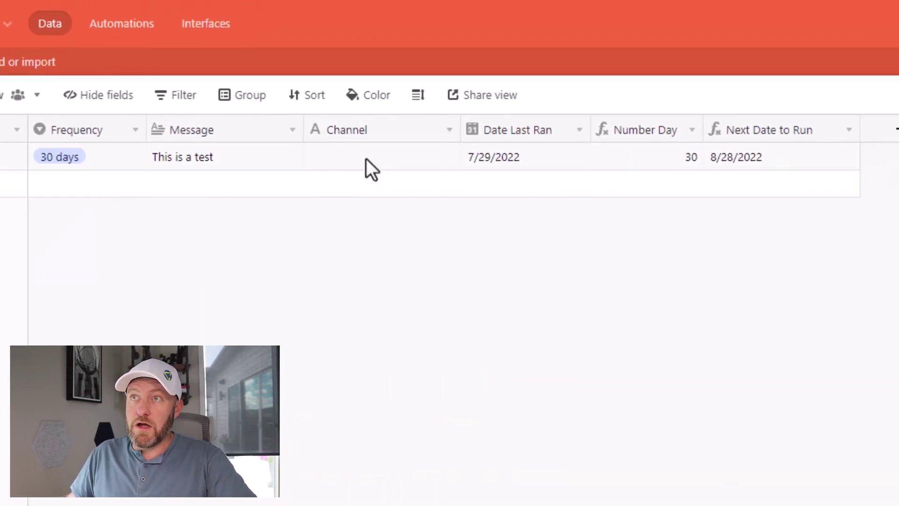
# - Enter '#mastermind-planning' in Message #1's Channel cell
pyautogui.click(366, 159)
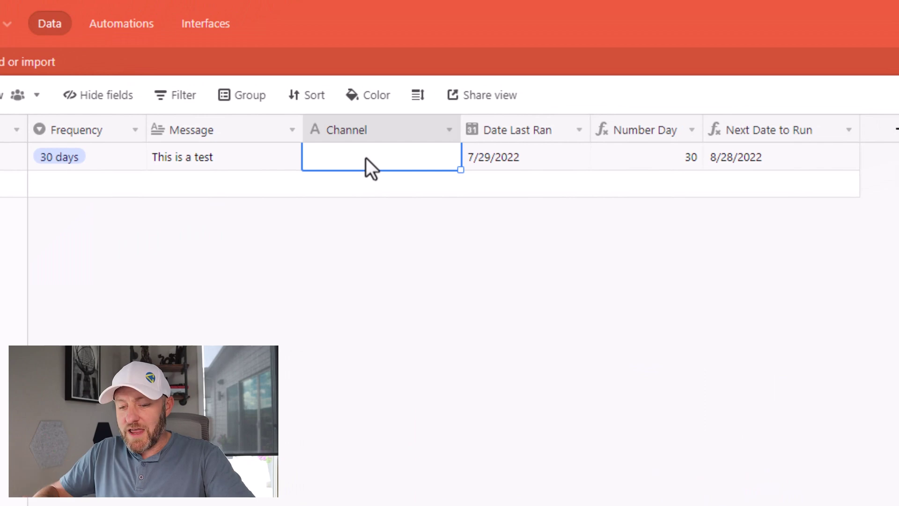
pyautogui.write('#')
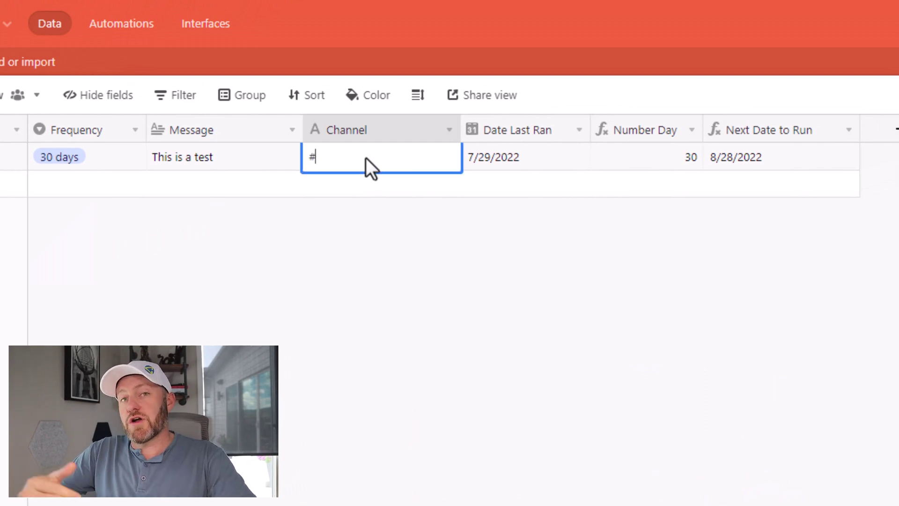
pyautogui.write('mastermind')
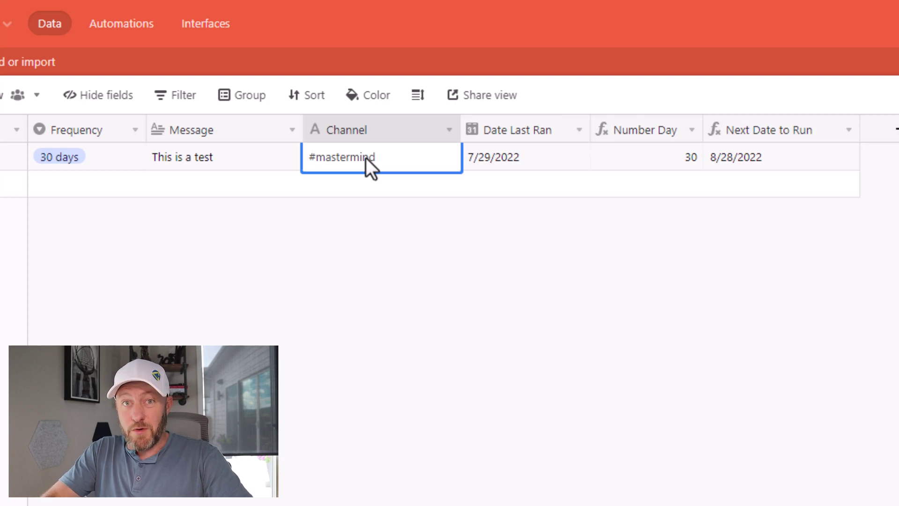
pyautogui.write('-pl')
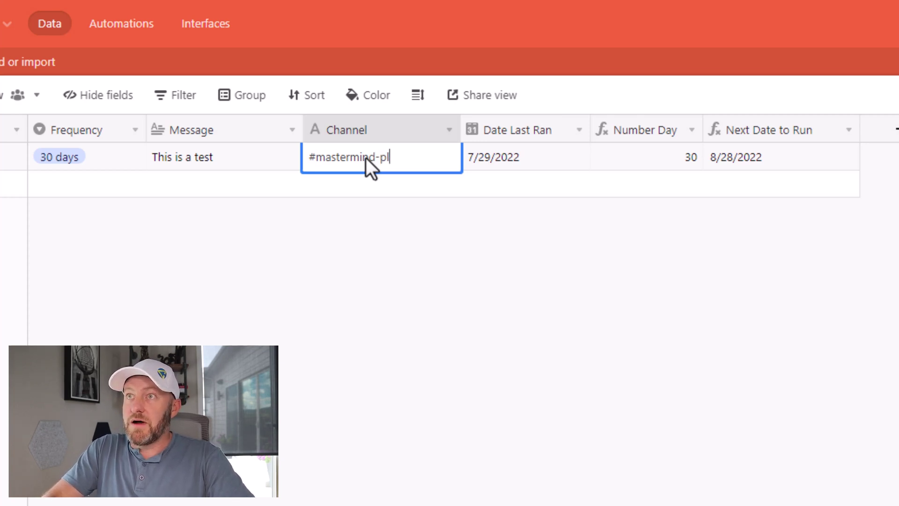
pyautogui.write('anning')
pyautogui.press('BackSpace')
pyautogui.press('BackSpace')
pyautogui.press('BackSpace')
pyautogui.write('ing')
pyautogui.press('Tab')
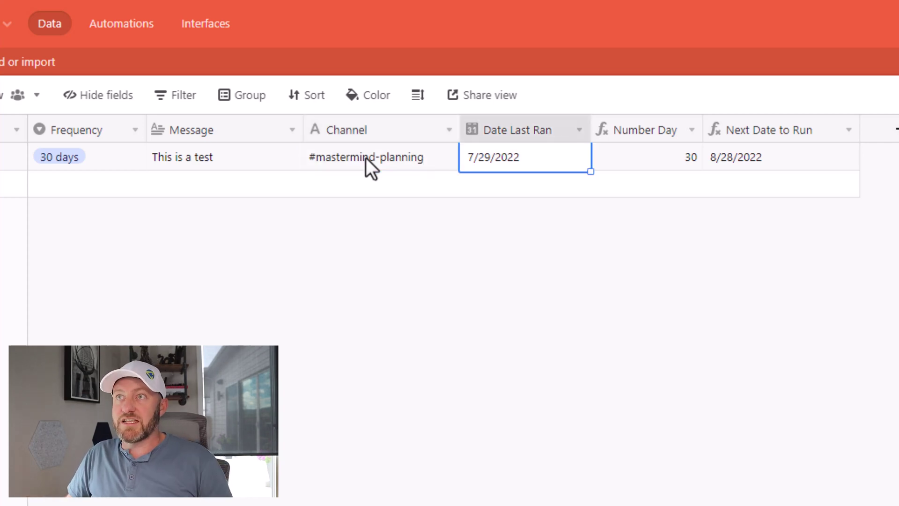
pyautogui.click(411, 167)
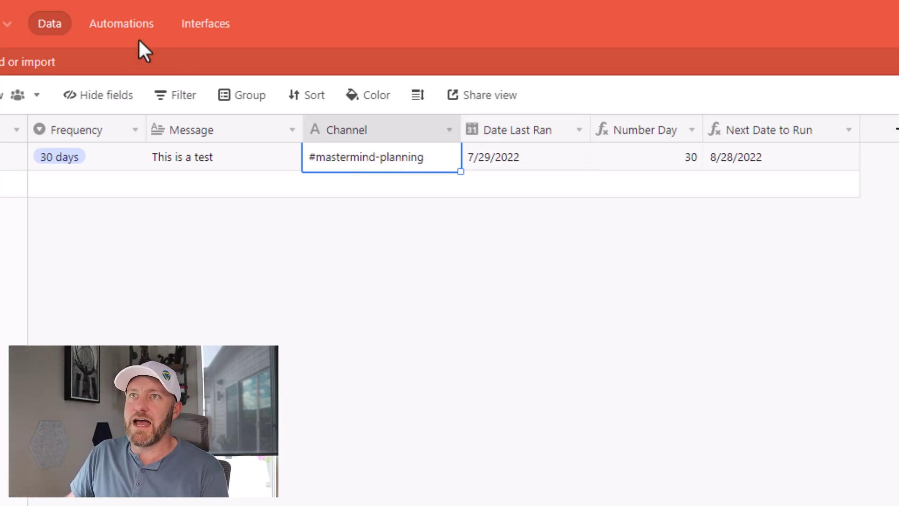
# - Go back to the automation and list matching records for the trigger test
pyautogui.click(121, 26)
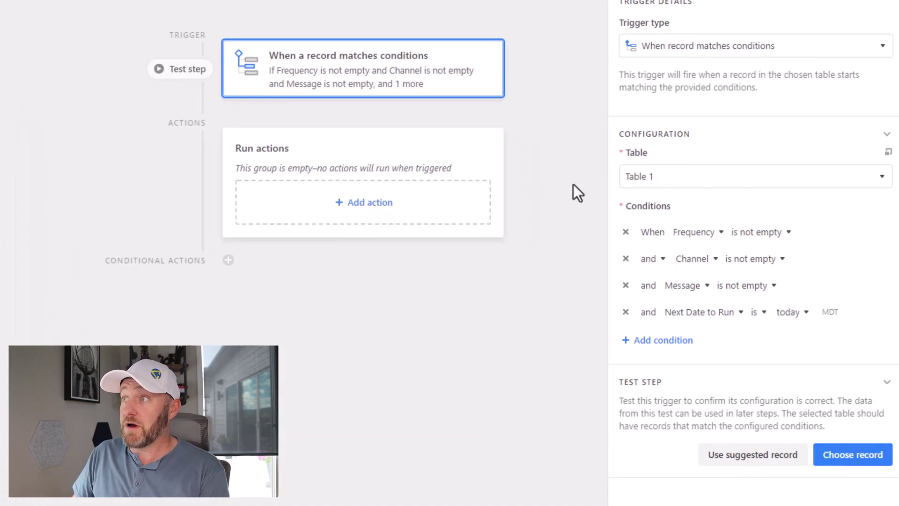
pyautogui.click(845, 457)
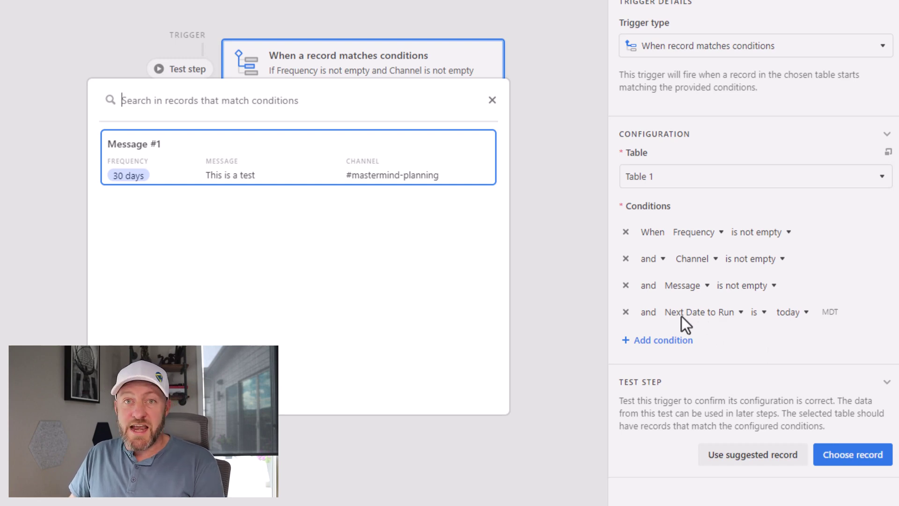
# - Test the trigger with Message #1, then add a Slack Send message action on GAP Slack - Internal
pyautogui.click(265, 166)
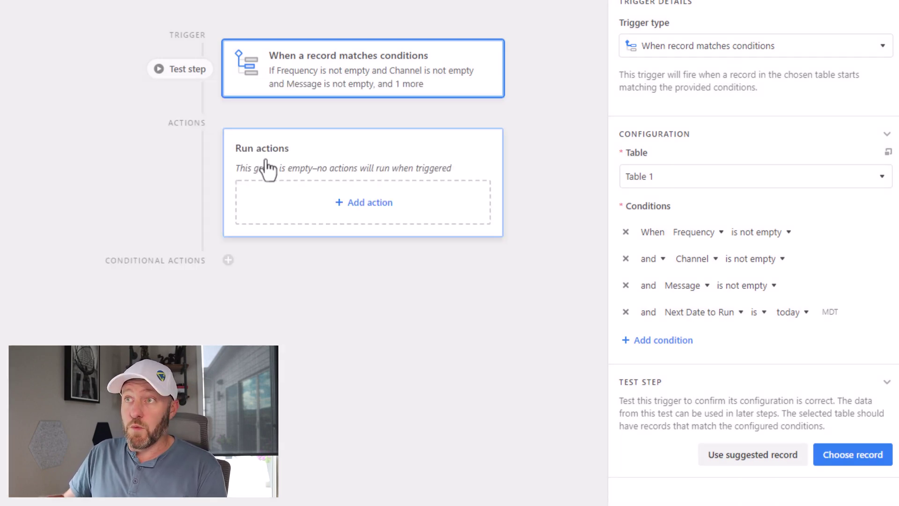
pyautogui.click(349, 206)
pyautogui.moveTo(319, 395)
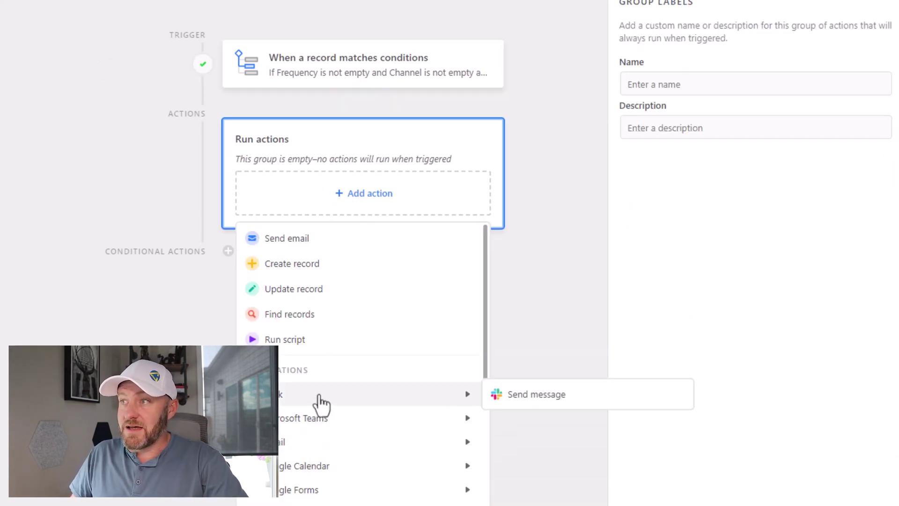
pyautogui.click(517, 396)
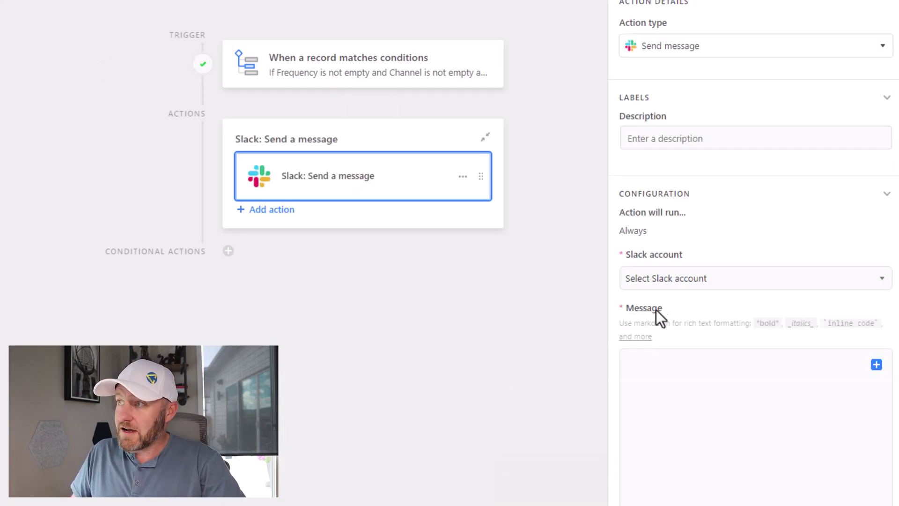
pyautogui.click(667, 281)
pyautogui.click(673, 333)
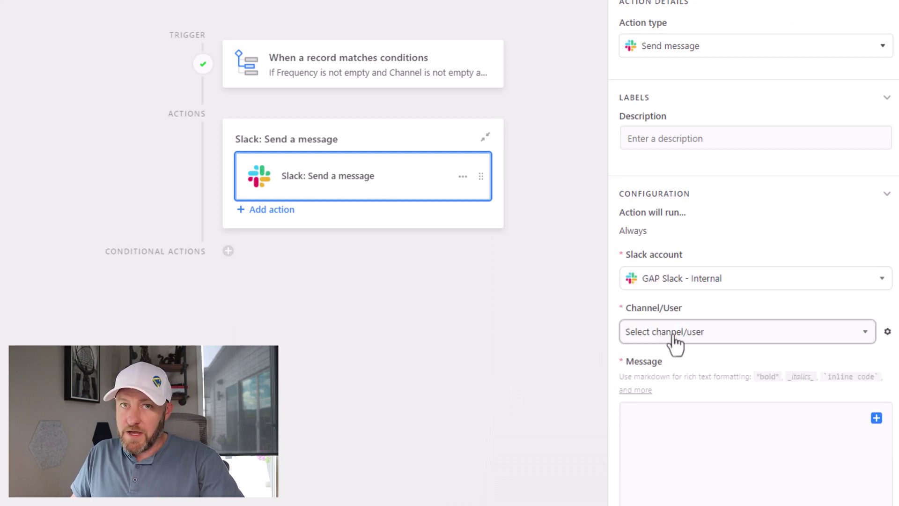
pyautogui.scroll(-3, 674, 340)
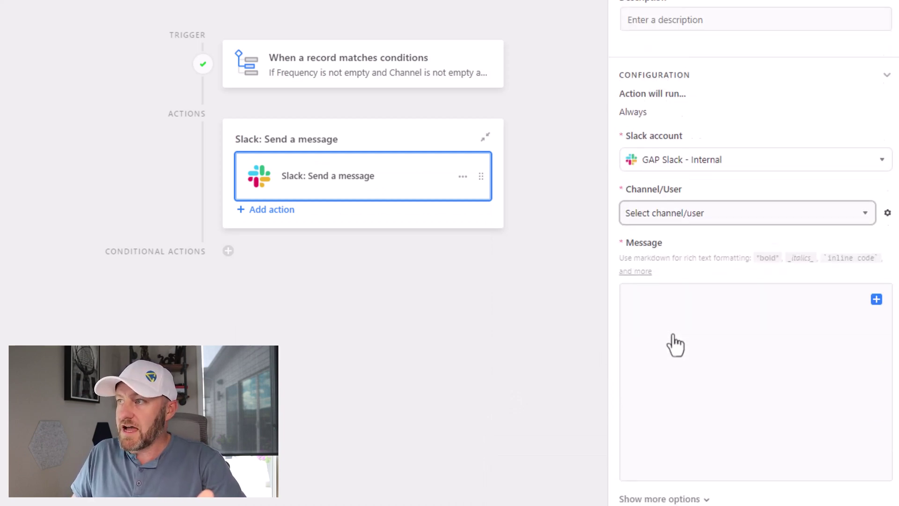
pyautogui.click(736, 192)
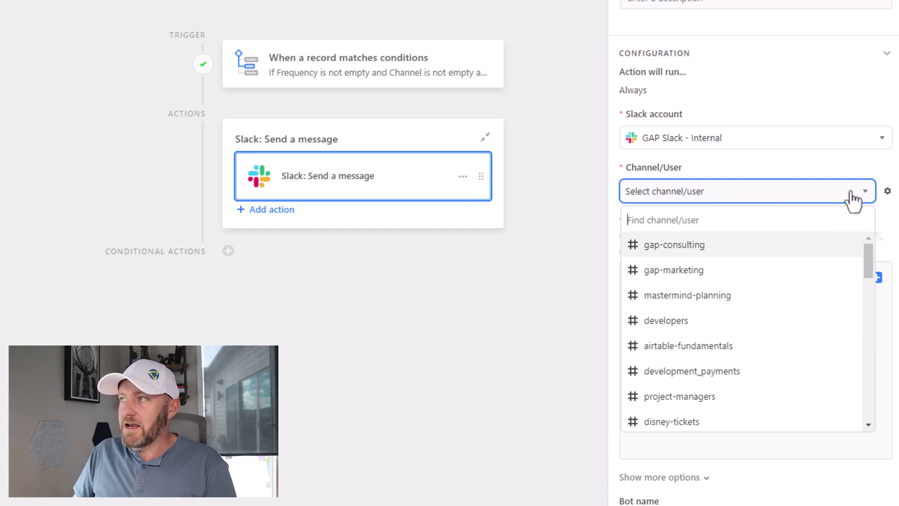
# - Set the Slack action's Channel/User to the record's Channel field
pyautogui.click(887, 191)
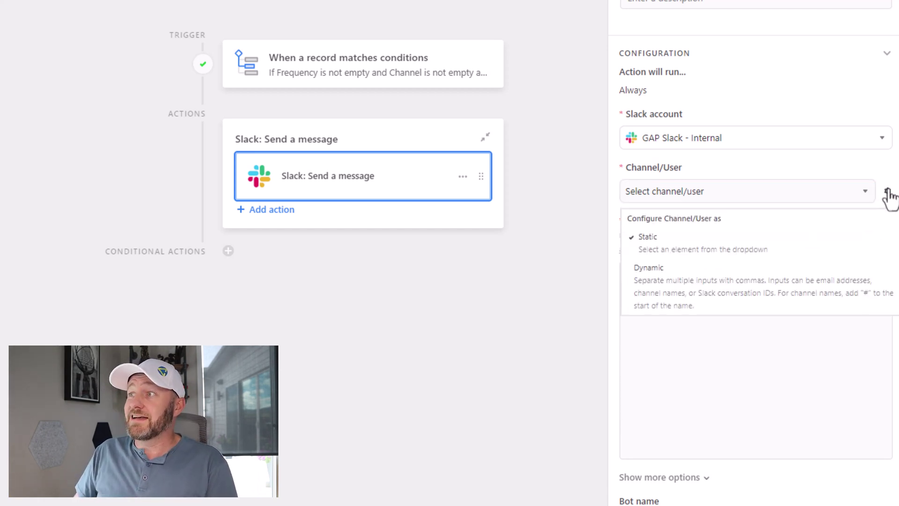
pyautogui.click(809, 287)
pyautogui.click(860, 193)
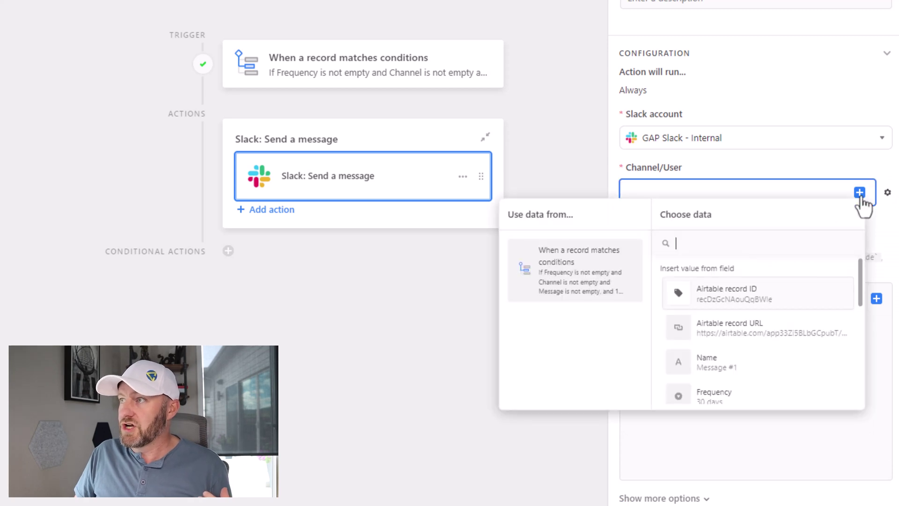
pyautogui.moveTo(860, 282); pyautogui.dragTo(860, 327)
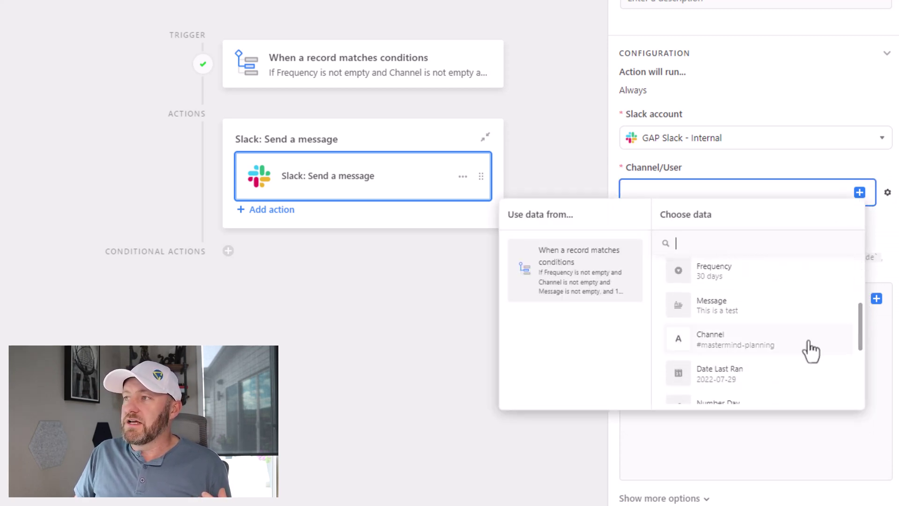
pyautogui.click(739, 347)
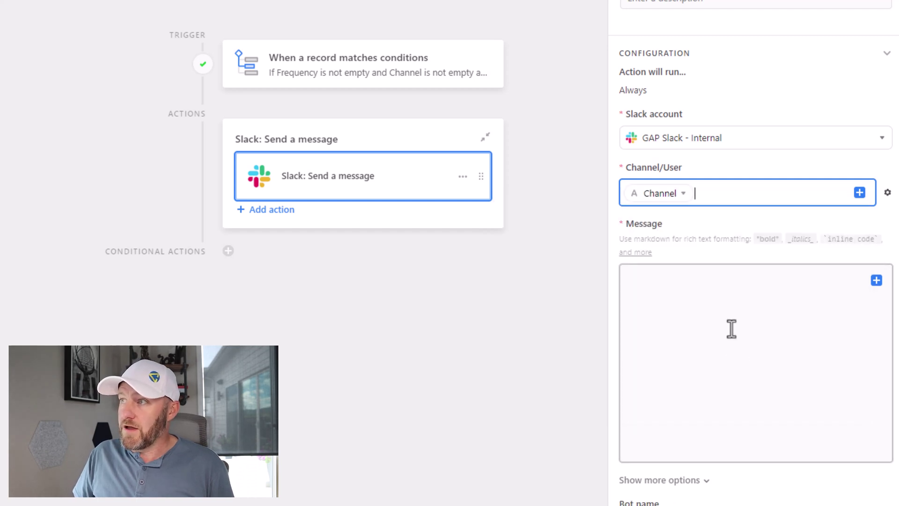
# - Insert the record's Message field as the Slack message text
pyautogui.click(876, 281)
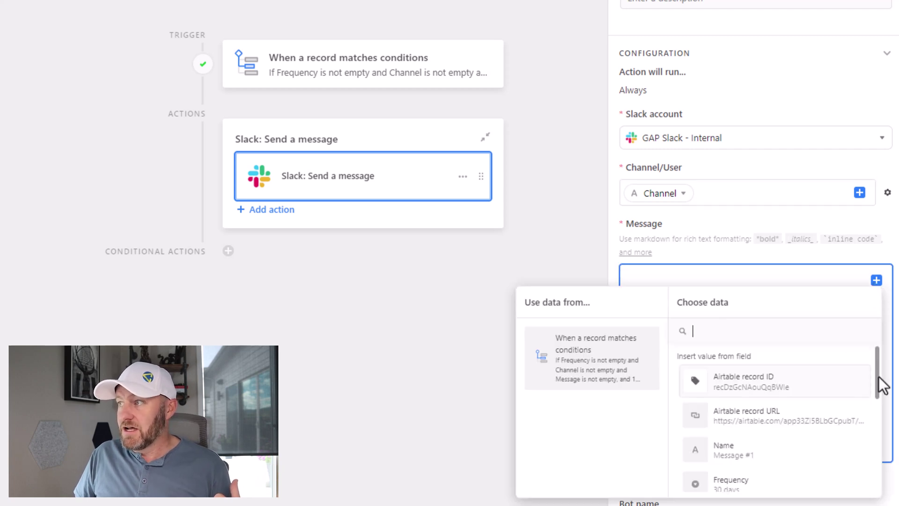
pyautogui.scroll(-2, 883, 385)
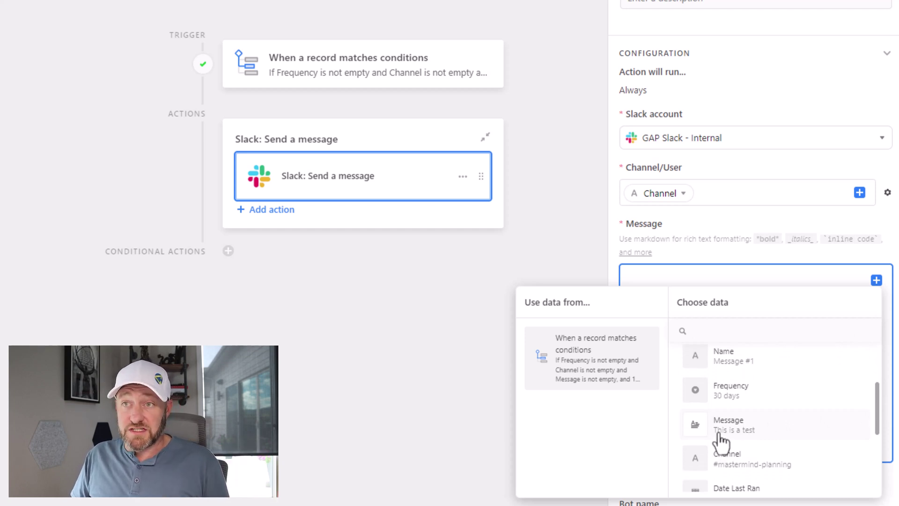
pyautogui.click(765, 425)
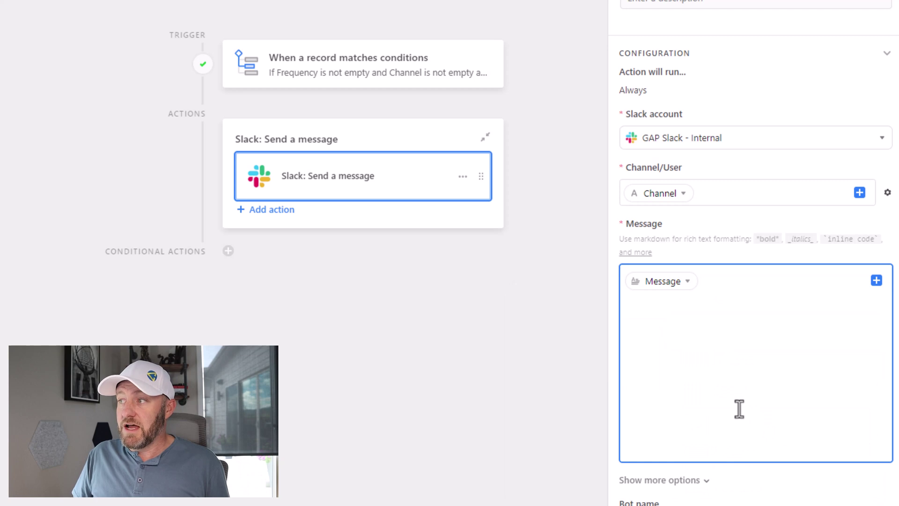
pyautogui.scroll(-3, 739, 408)
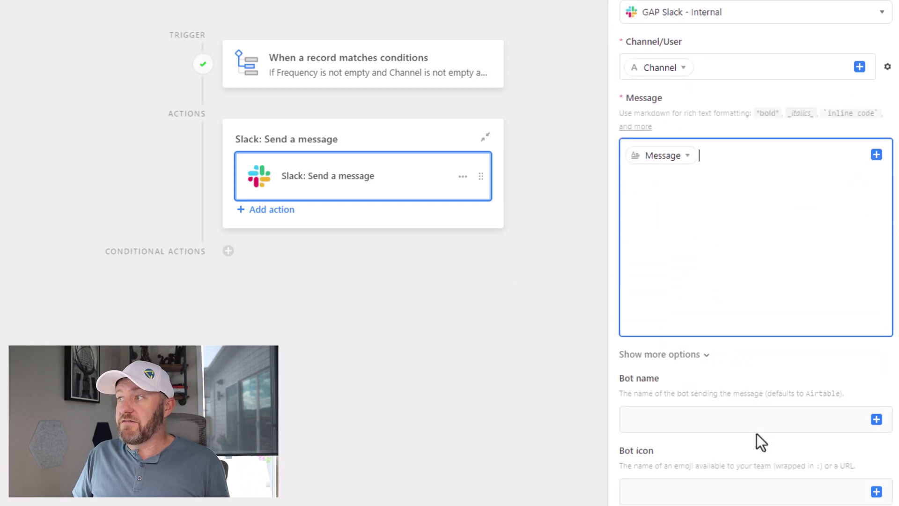
pyautogui.click(814, 404)
pyautogui.scroll(-3, 798, 412)
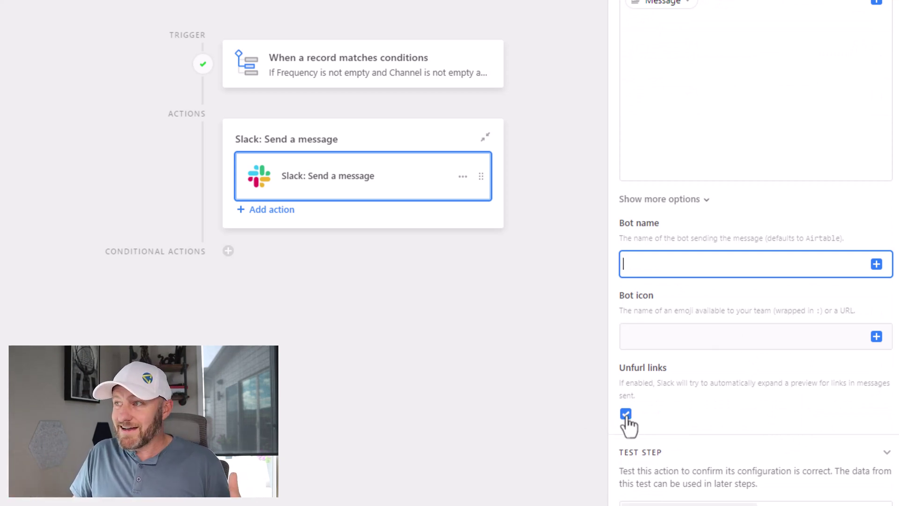
pyautogui.scroll(-2, 627, 420)
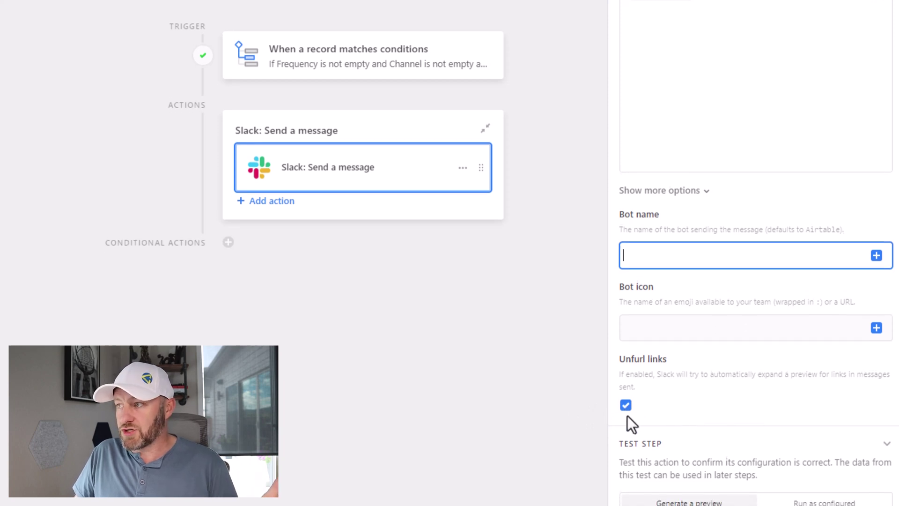
# - Run the Slack step test as configured, posting 'This is a test' to #mastermind-planning, then close the result
pyautogui.click(823, 456)
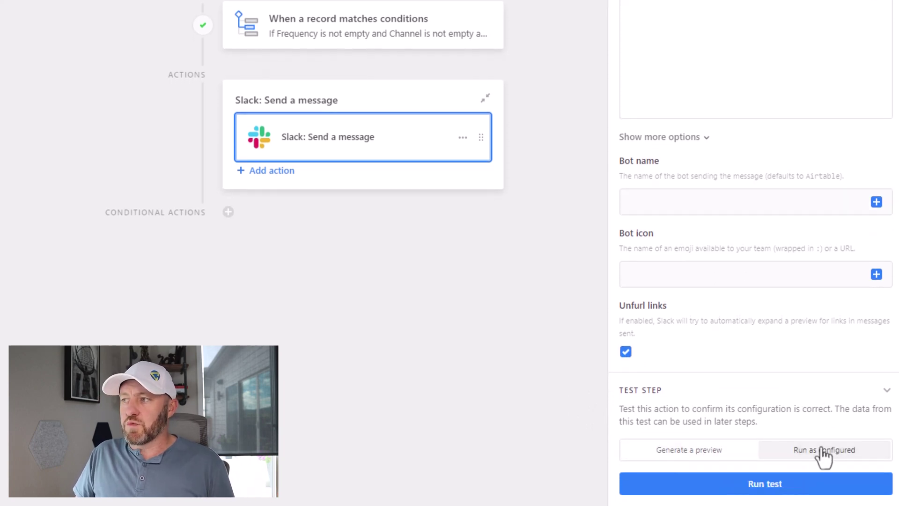
pyautogui.click(772, 491)
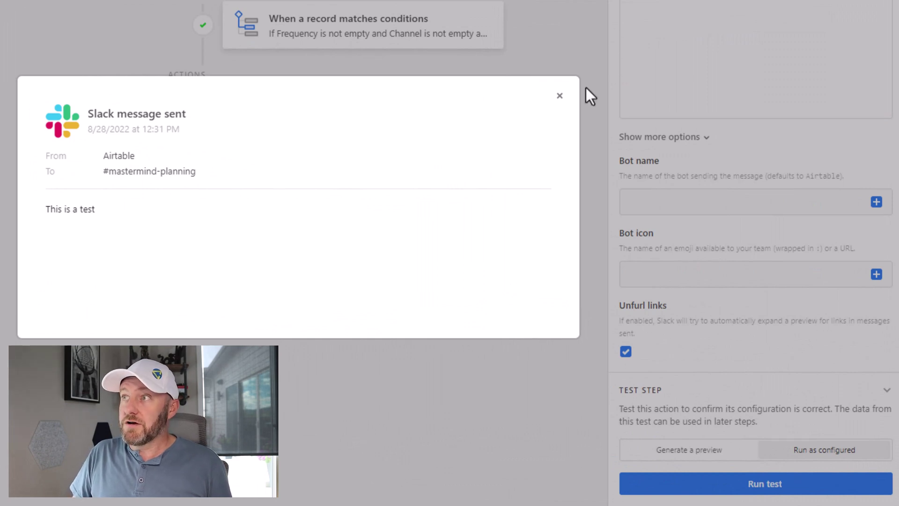
pyautogui.click(559, 96)
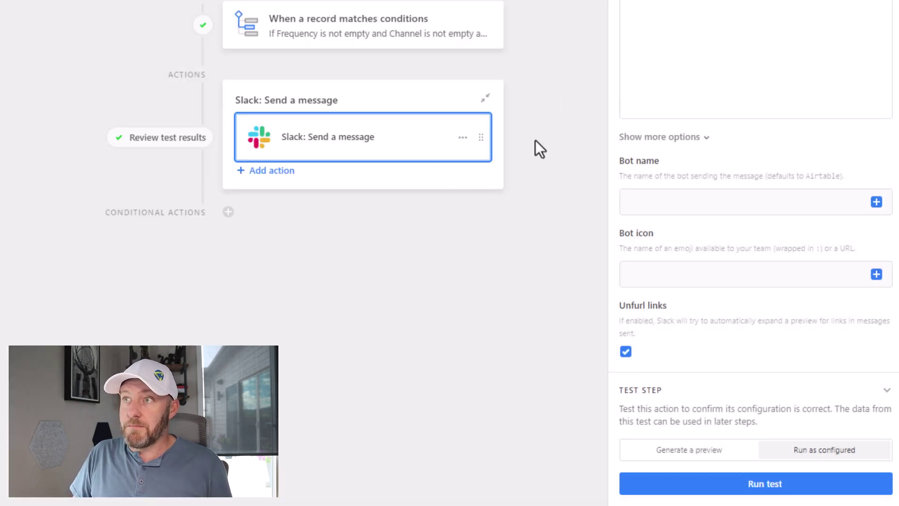
# - Add an Update record action on Table 1 targeting the triggering record's Airtable record ID
pyautogui.click(276, 173)
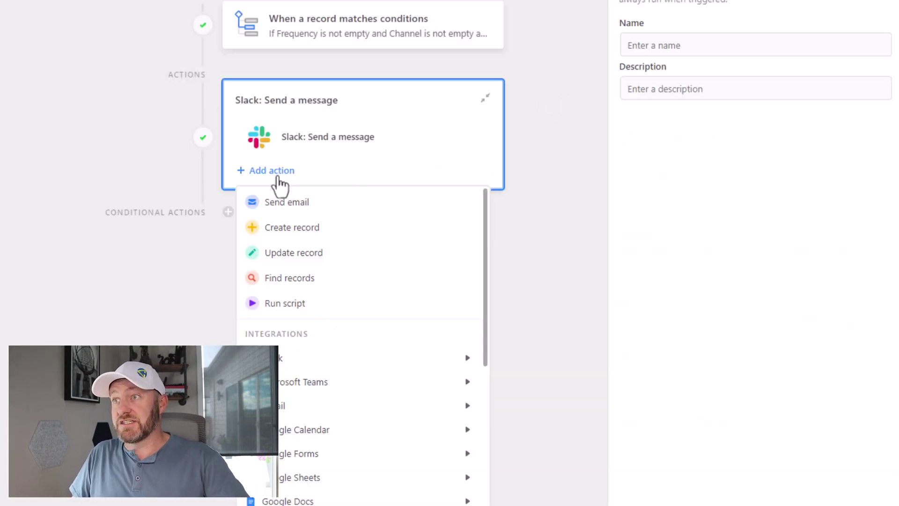
pyautogui.click(296, 257)
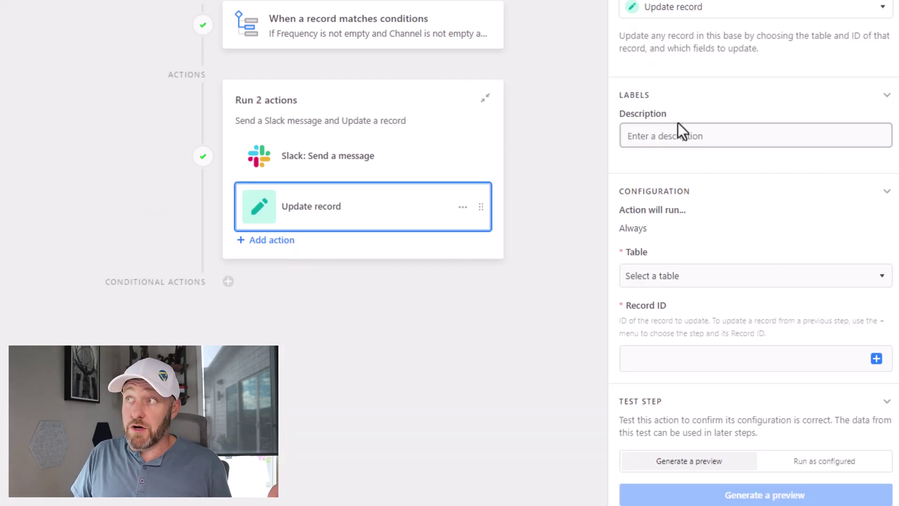
pyautogui.click(667, 281)
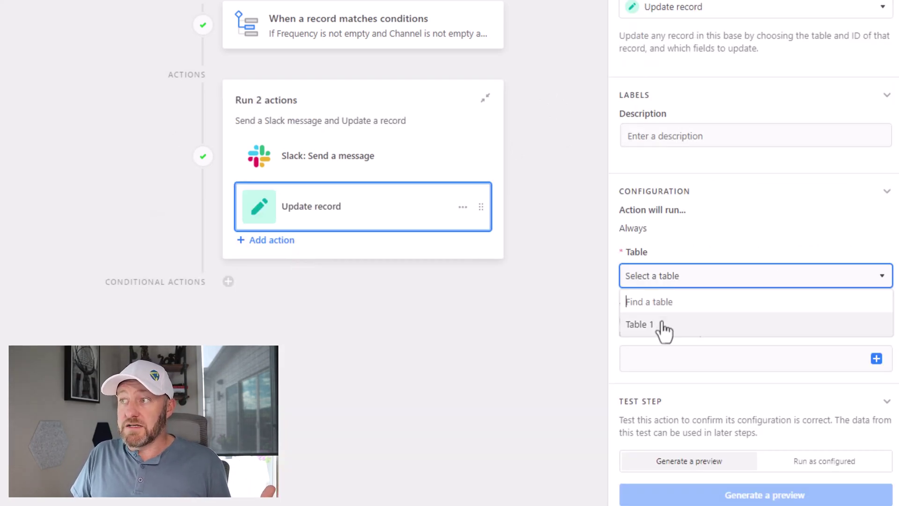
pyautogui.click(662, 328)
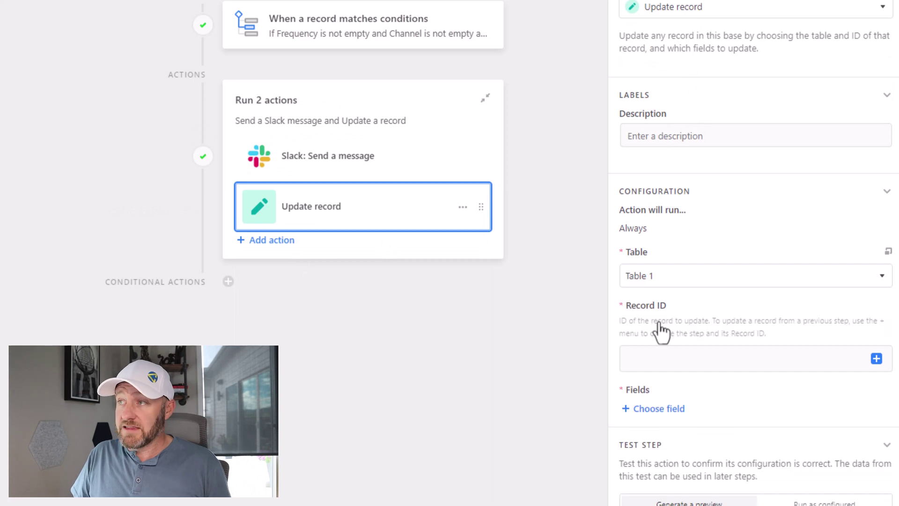
pyautogui.click(876, 359)
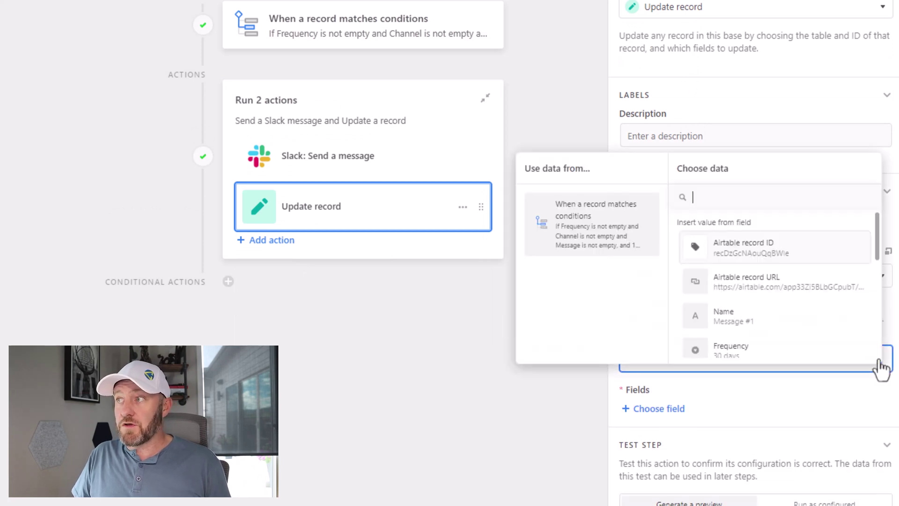
pyautogui.click(796, 260)
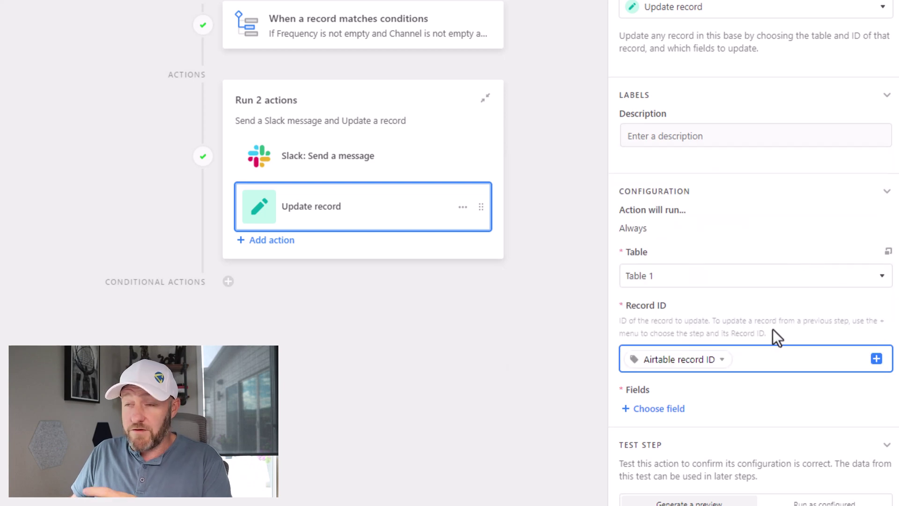
# - Set the Date Last Ran field dynamically to the record's Next Date to Run value
pyautogui.scroll(-1, 763, 340)
pyautogui.click(677, 356)
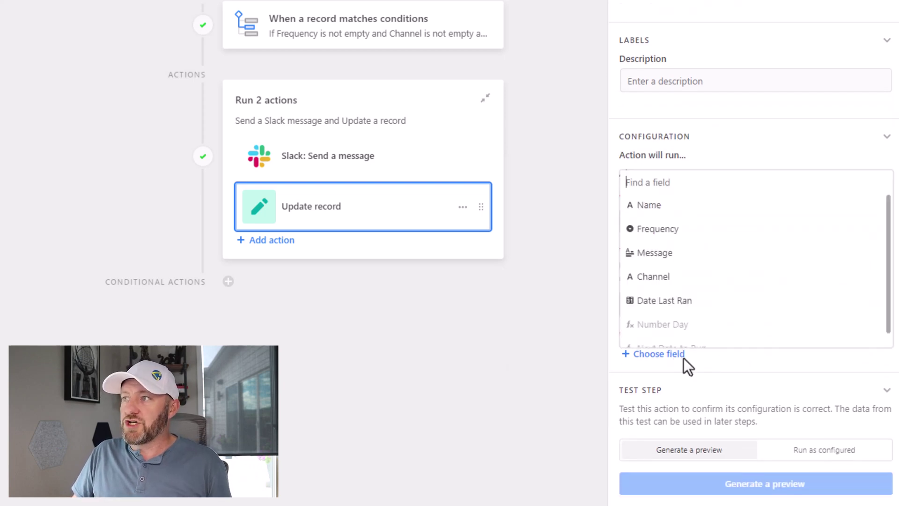
pyautogui.scroll(-1, 682, 311)
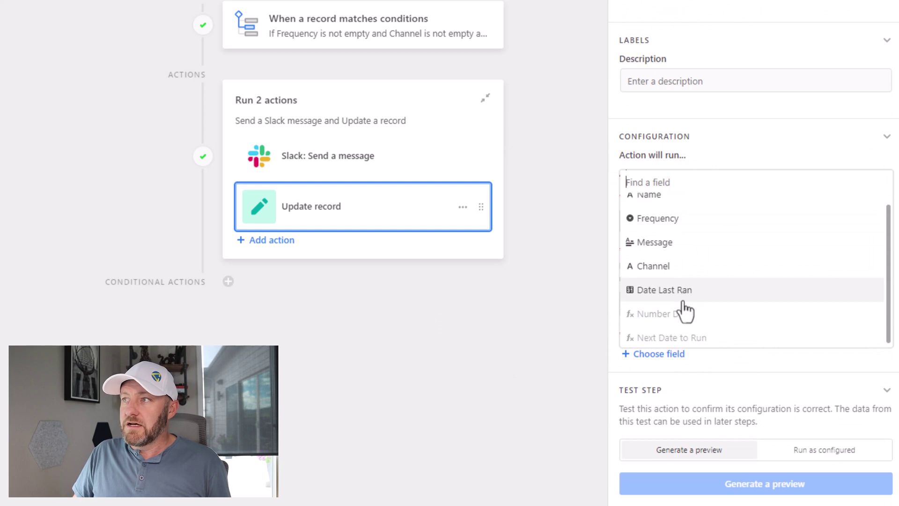
pyautogui.click(655, 294)
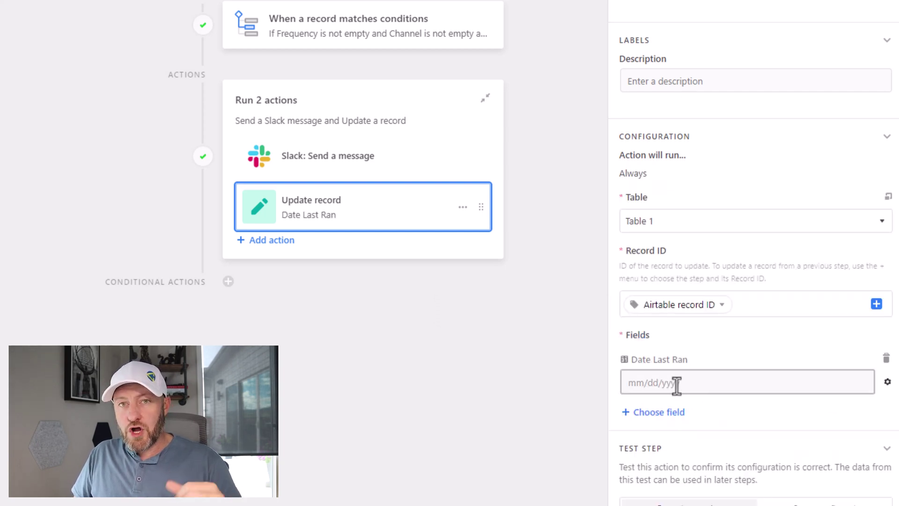
pyautogui.click(887, 382)
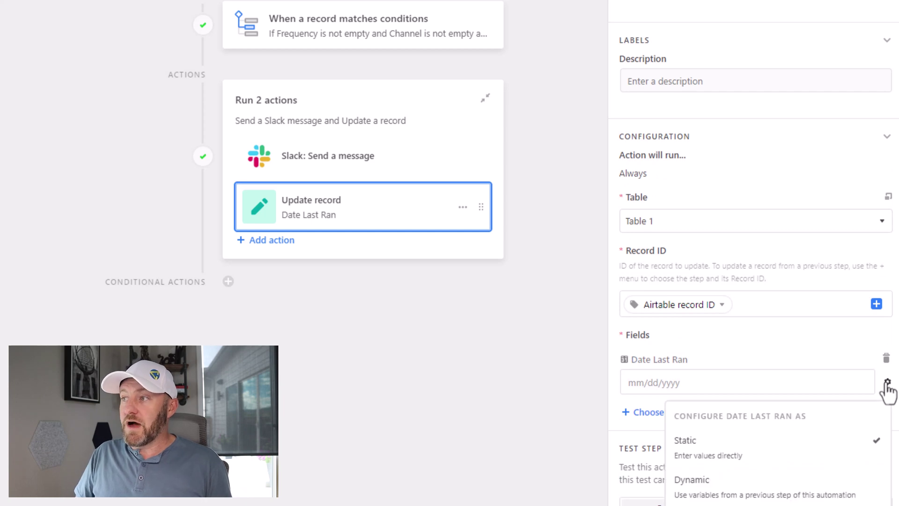
pyautogui.click(856, 494)
pyautogui.click(862, 384)
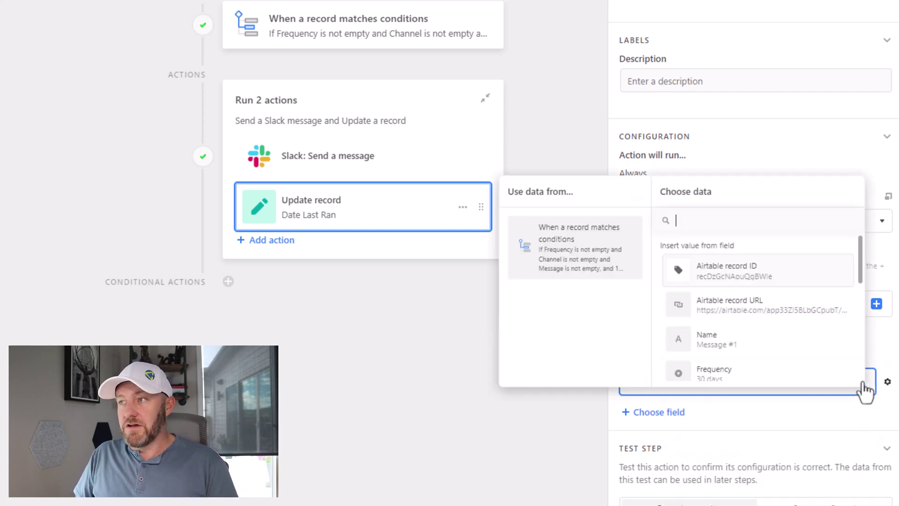
pyautogui.scroll(-5, 804, 383)
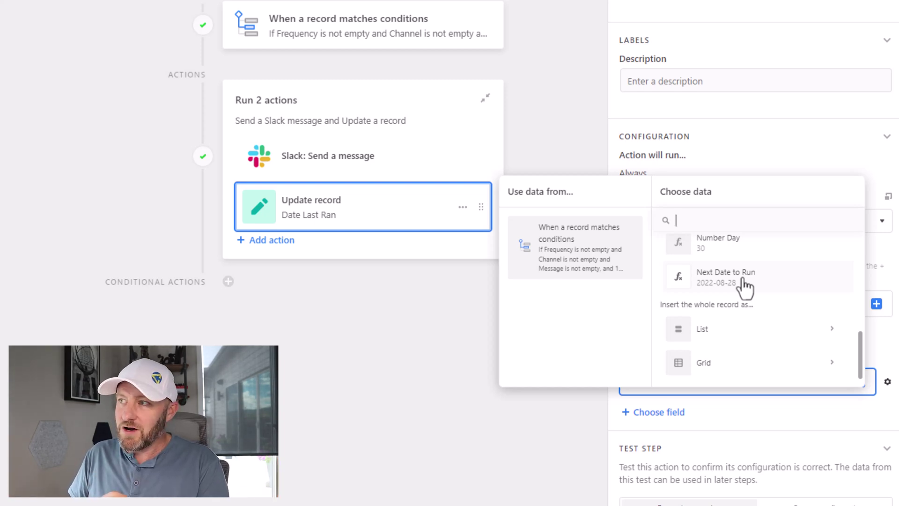
pyautogui.click(744, 283)
# - Run the update test as configured, changing Date Last Ran from 7/29/2022 to 8/28/2022, then return to the data grid
pyautogui.scroll(-1, 726, 417)
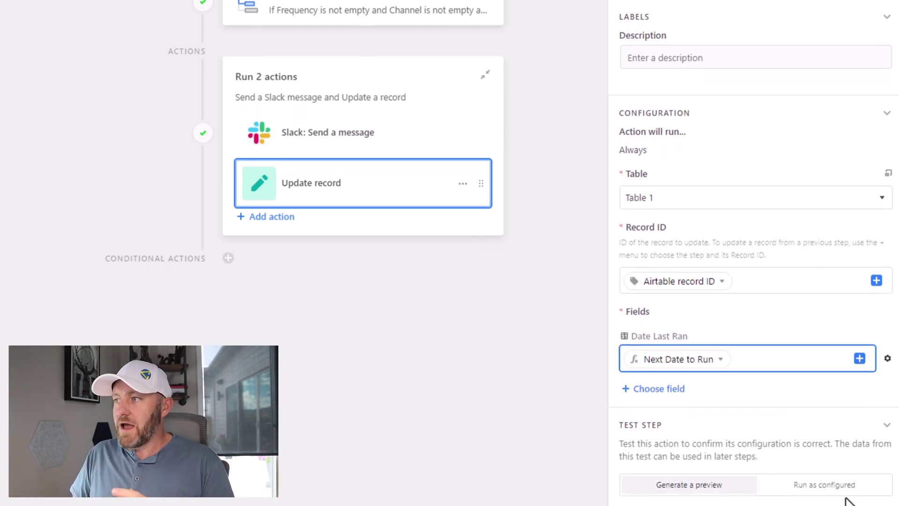
pyautogui.click(826, 485)
pyautogui.scroll(-1, 772, 424)
pyautogui.click(752, 463)
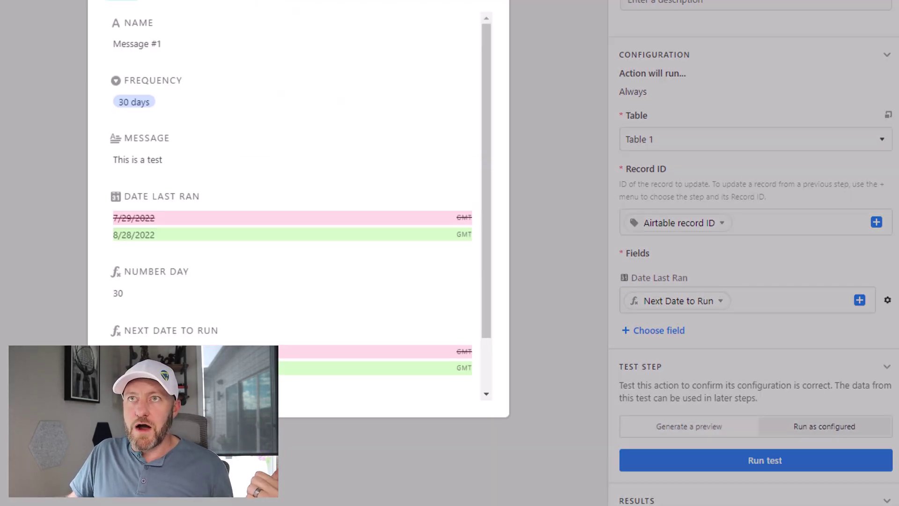
pyautogui.press('Escape')
pyautogui.click(36, 38)
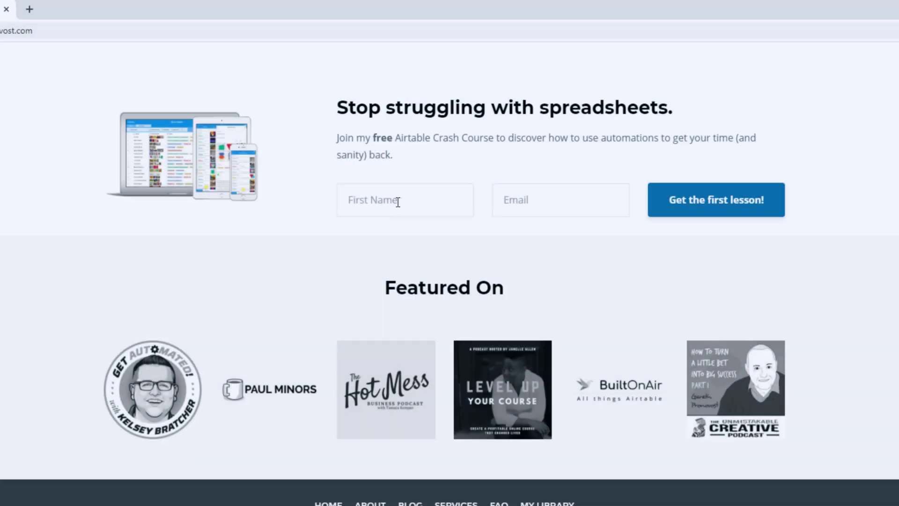
# - Enter a first name and the suggested e-mail address in the crash course signup form
pyautogui.click(399, 199)
pyautogui.write('Gareth')
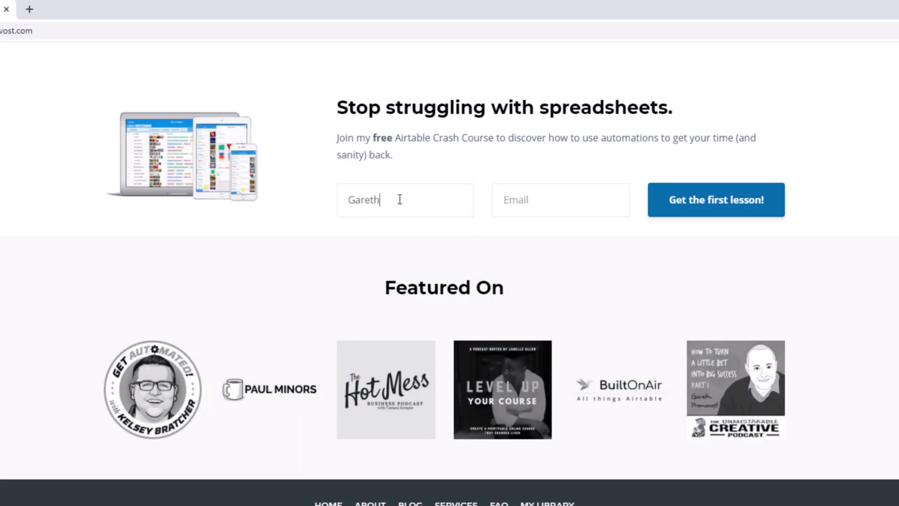
pyautogui.press('Tab')
pyautogui.write('garet')
pyautogui.press('Down')
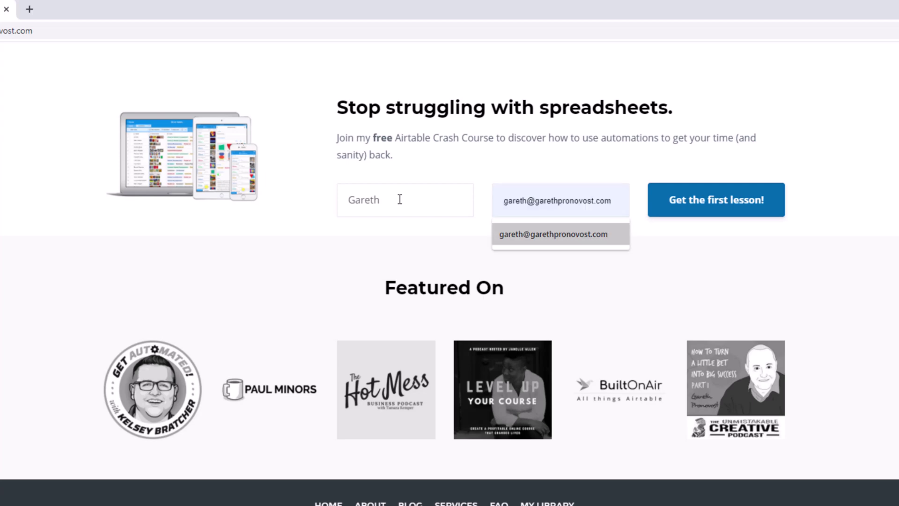
pyautogui.press('Return')
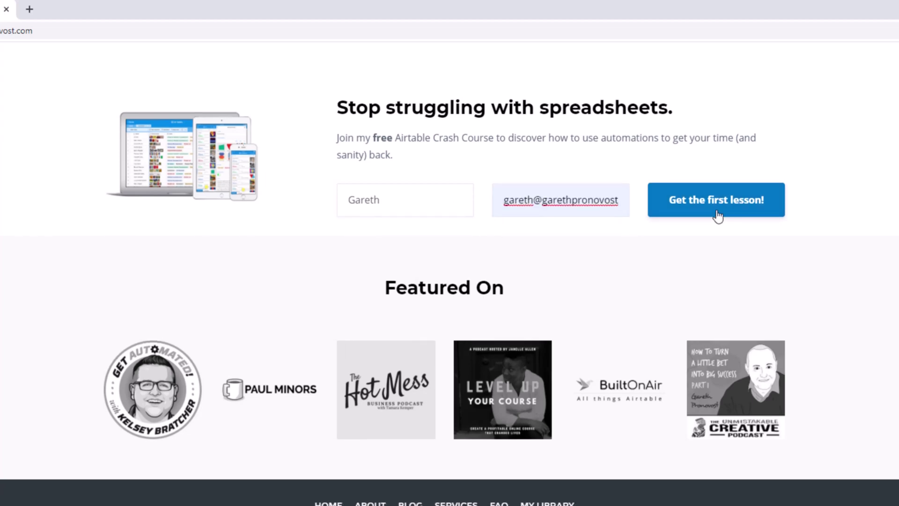
# - Go to the GAP Consulting Services page for Airtable consulting options
pyautogui.scroll(20, 716, 215)
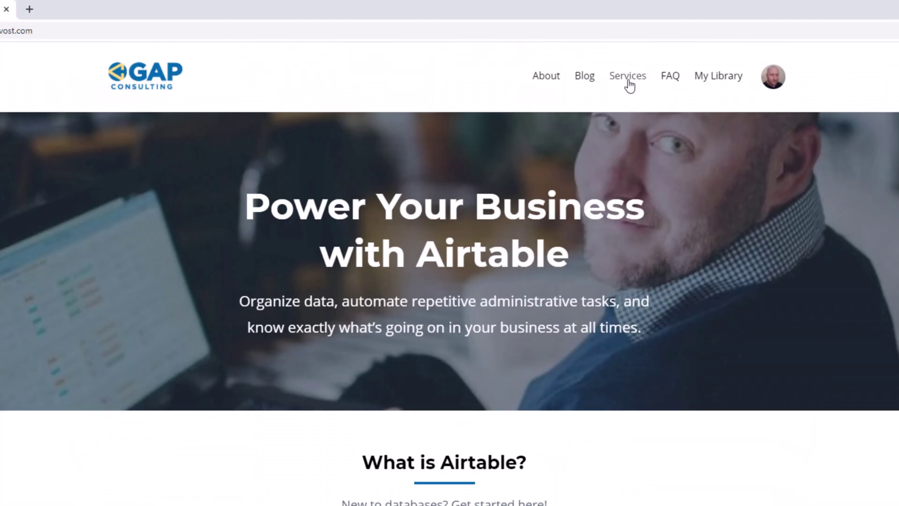
pyautogui.click(627, 78)
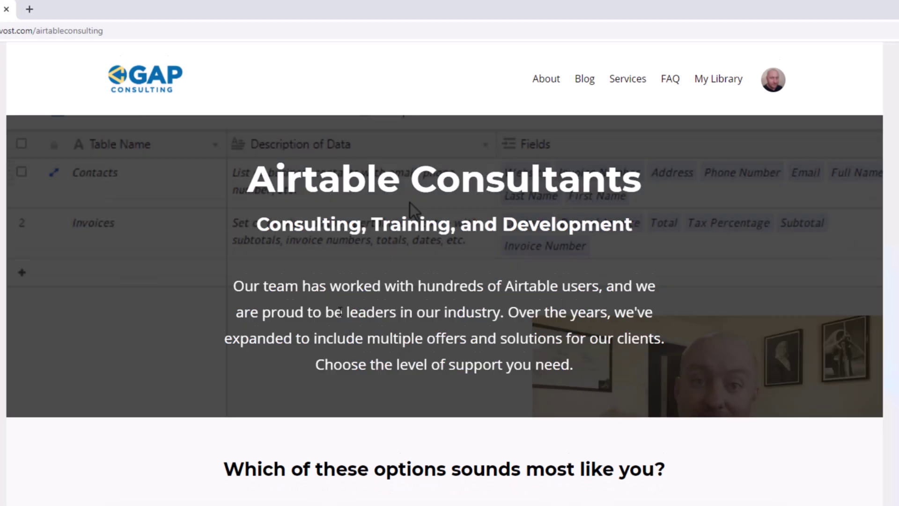
pyautogui.scroll(-10, 338, 312)
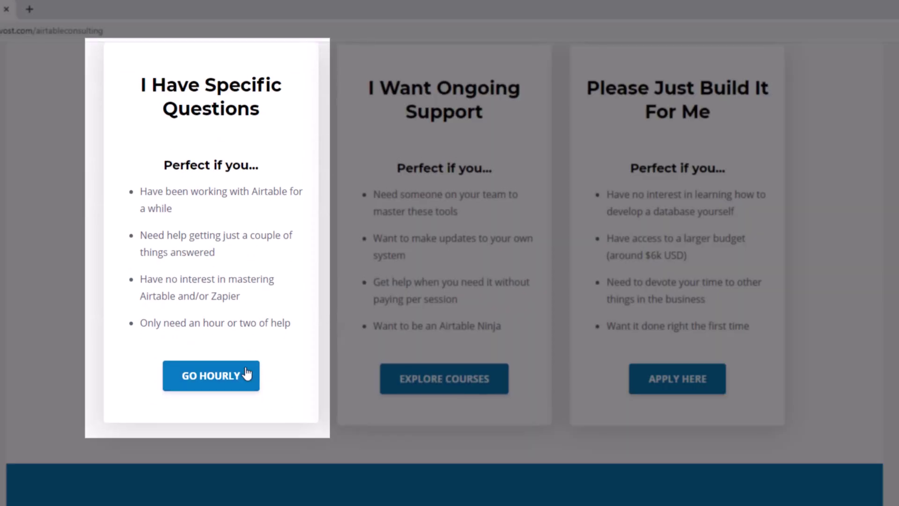